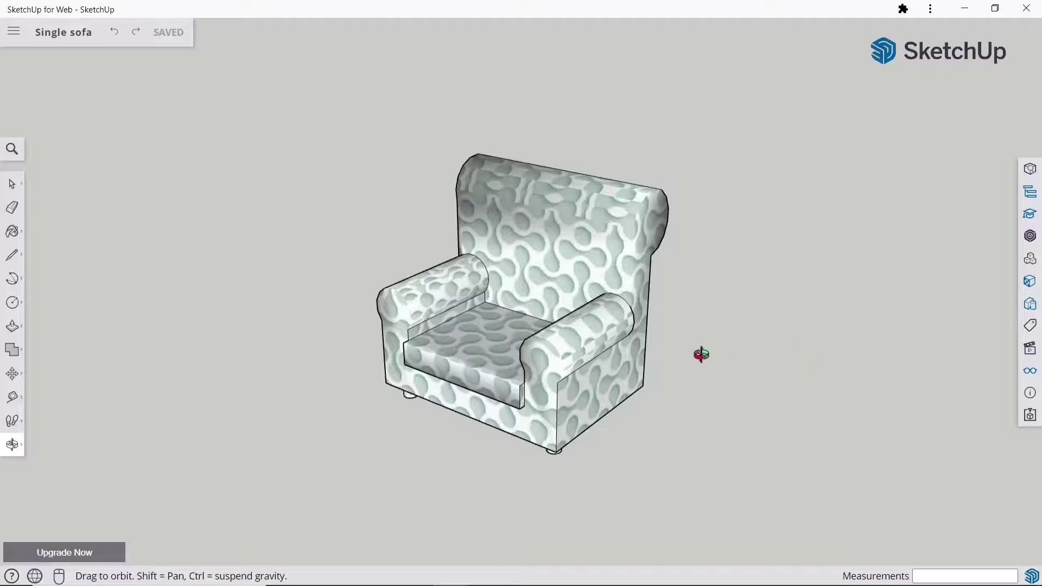
# - Draw the profile edges: 0.7 m up, 0.15 m along red, then 0.6 m up
pyautogui.moveTo(701, 355)
pyautogui.mouseDown()
pyautogui.moveTo(602, 367)
pyautogui.moveTo(674, 361)
pyautogui.moveTo(663, 328)
pyautogui.moveTo(416, 323)
pyautogui.moveTo(418, 300)
pyautogui.moveTo(550, 314)
pyautogui.moveTo(288, 311)
pyautogui.moveTo(722, 335)
pyautogui.moveTo(484, 344)
pyautogui.moveTo(765, 330)
pyautogui.moveTo(512, 321)
pyautogui.moveTo(791, 298)
pyautogui.moveTo(491, 337)
pyautogui.moveTo(712, 353)
pyautogui.moveTo(531, 233)
pyautogui.moveTo(535, 144)
pyautogui.moveTo(503, 102)
pyautogui.mouseUp()
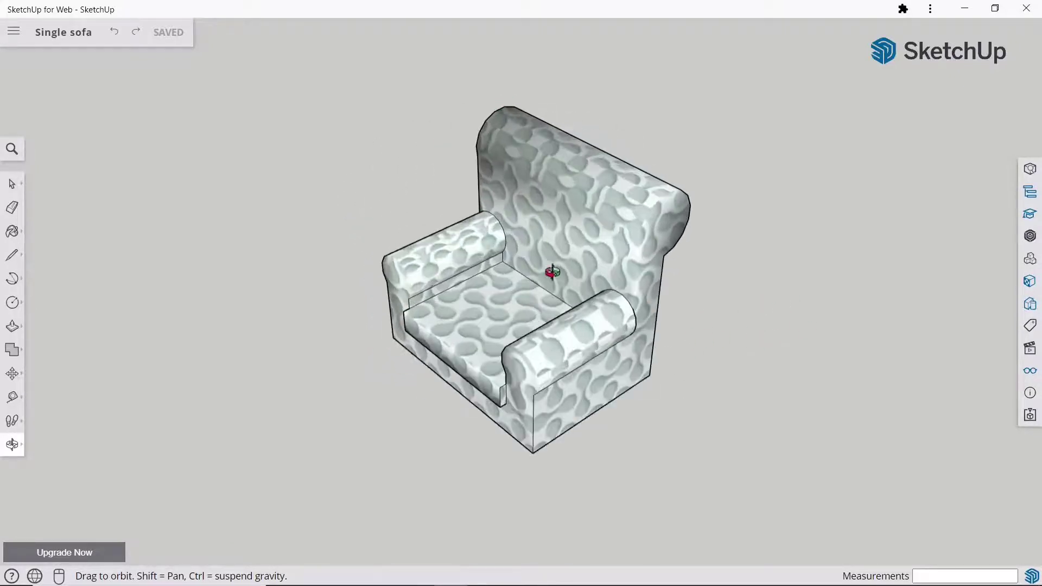
pyautogui.moveTo(552, 272)
pyautogui.mouseDown()
pyautogui.moveTo(550, 286)
pyautogui.moveTo(599, 211)
pyautogui.moveTo(660, 166)
pyautogui.mouseUp()
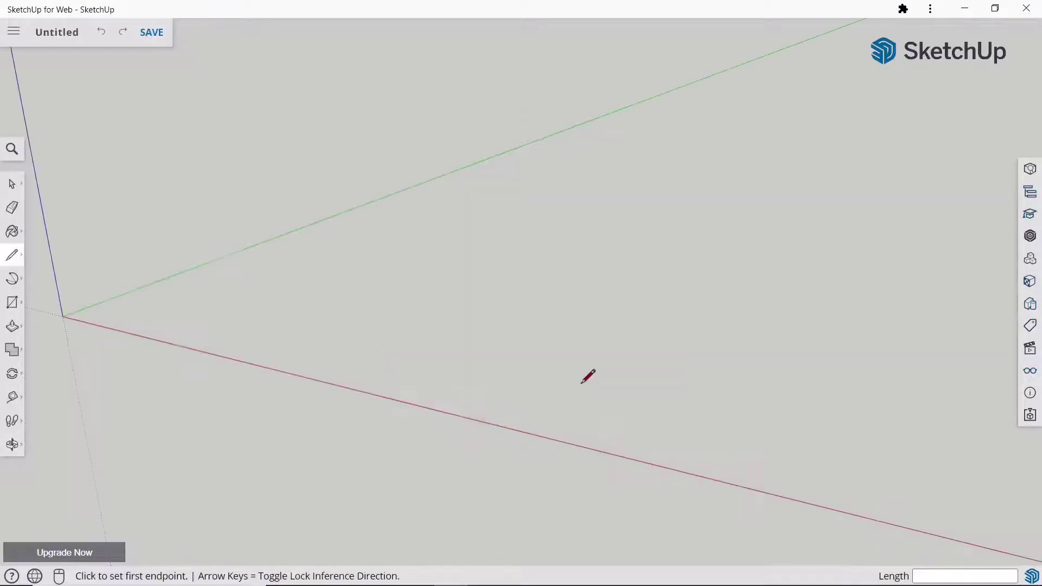
pyautogui.click(585, 379)
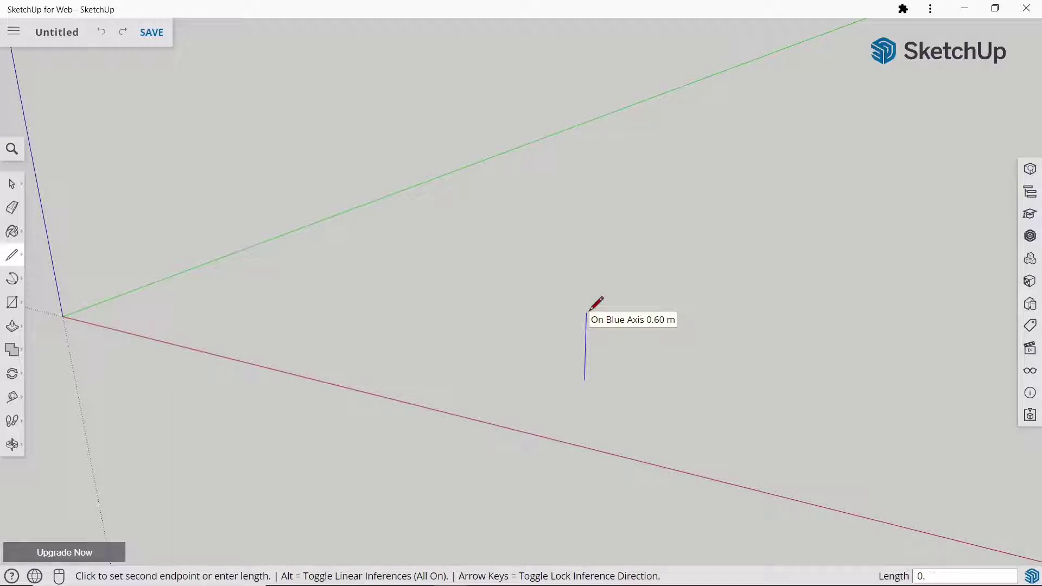
pyautogui.write('7')
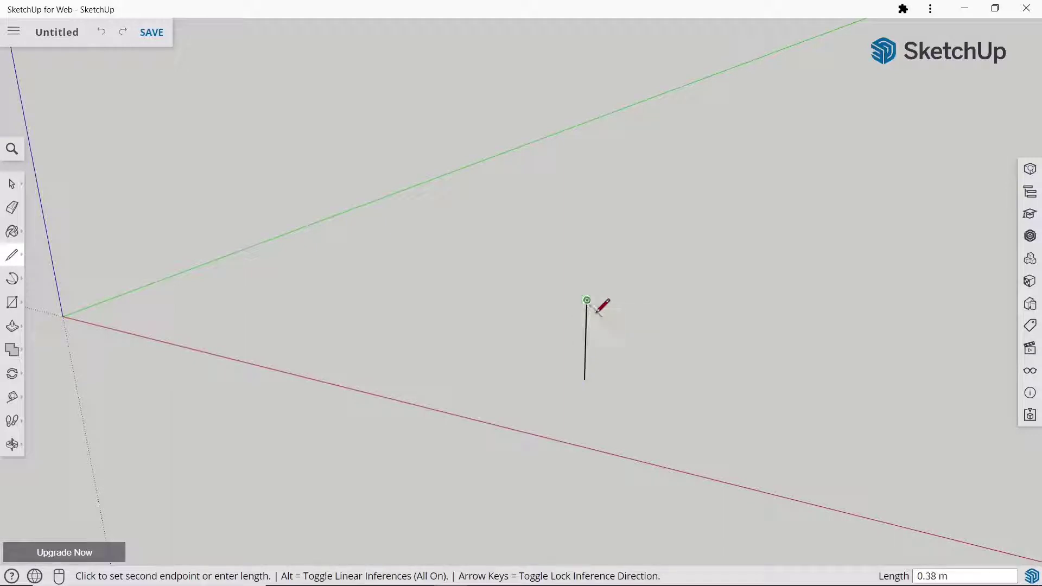
pyautogui.press('Return')
pyautogui.scroll(2, 594, 347)
pyautogui.scroll(2, 592, 356)
pyautogui.click(578, 381)
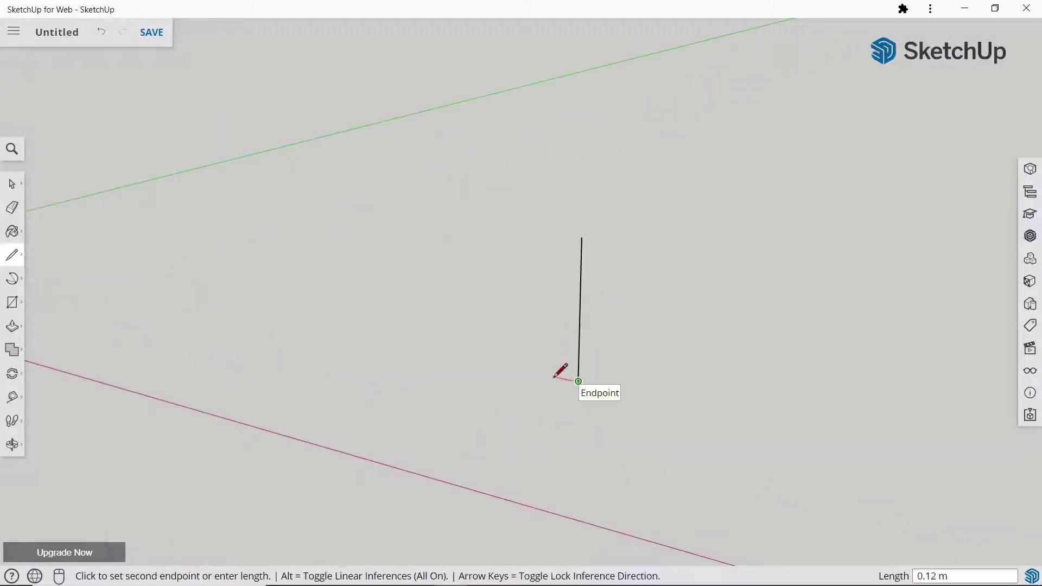
pyautogui.write('0')
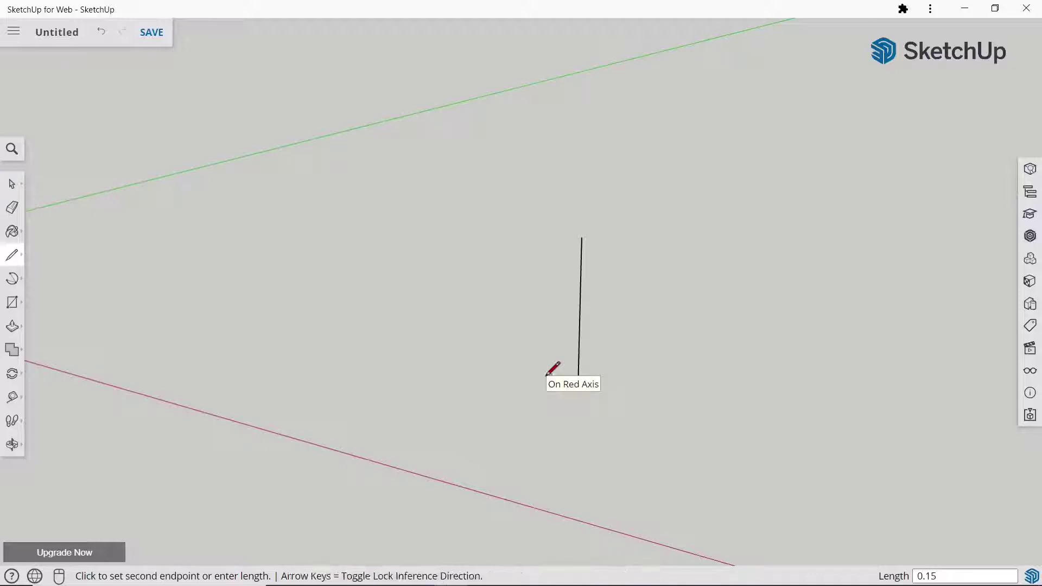
pyautogui.press('Return')
pyautogui.write('6')
pyautogui.press('Return')
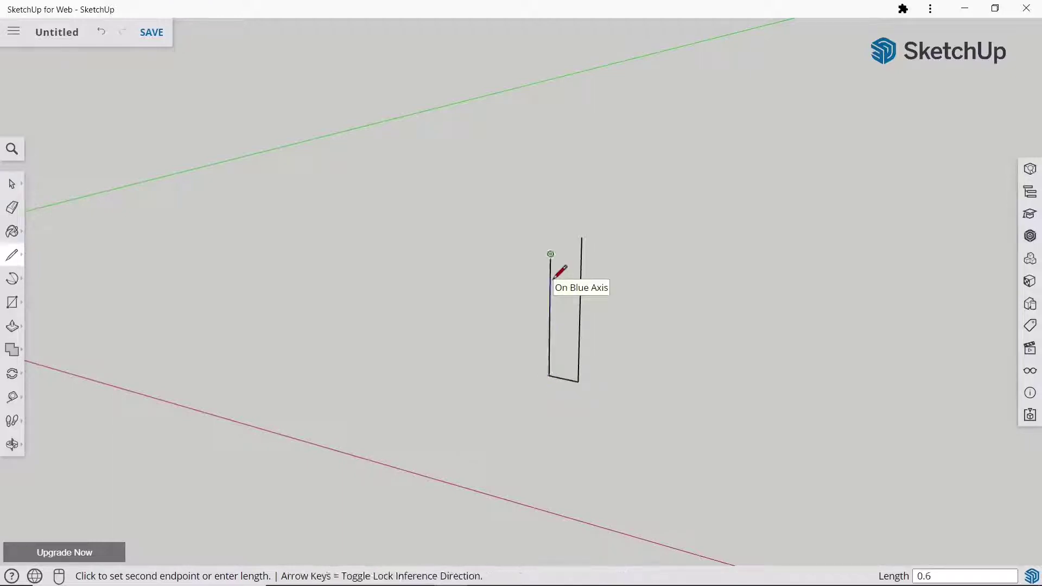
pyautogui.press('Escape')
# - Close the profile tops with a 2-point arc to form the rolled-top face
pyautogui.click(16, 291)
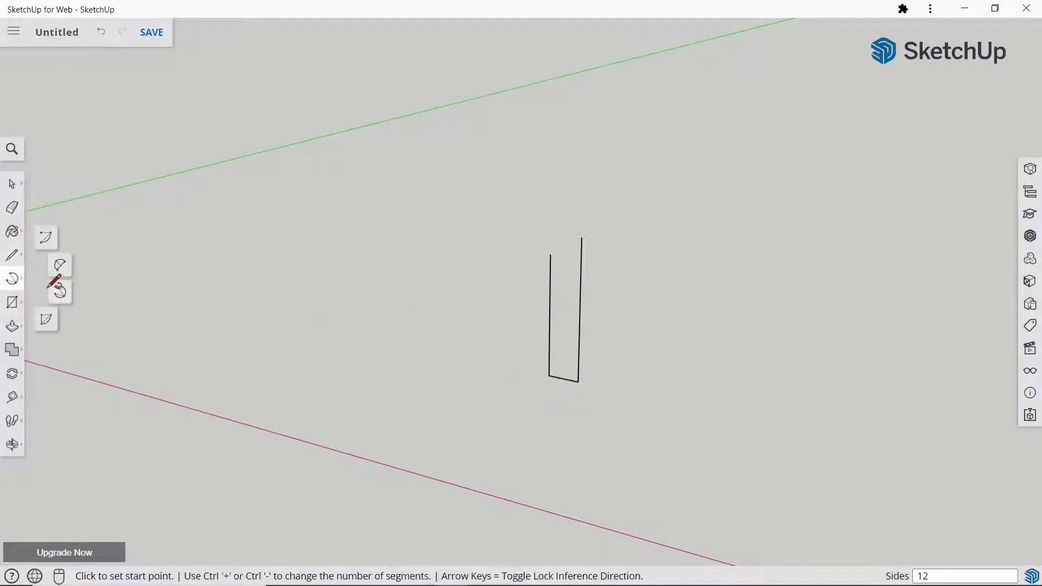
pyautogui.click(551, 254)
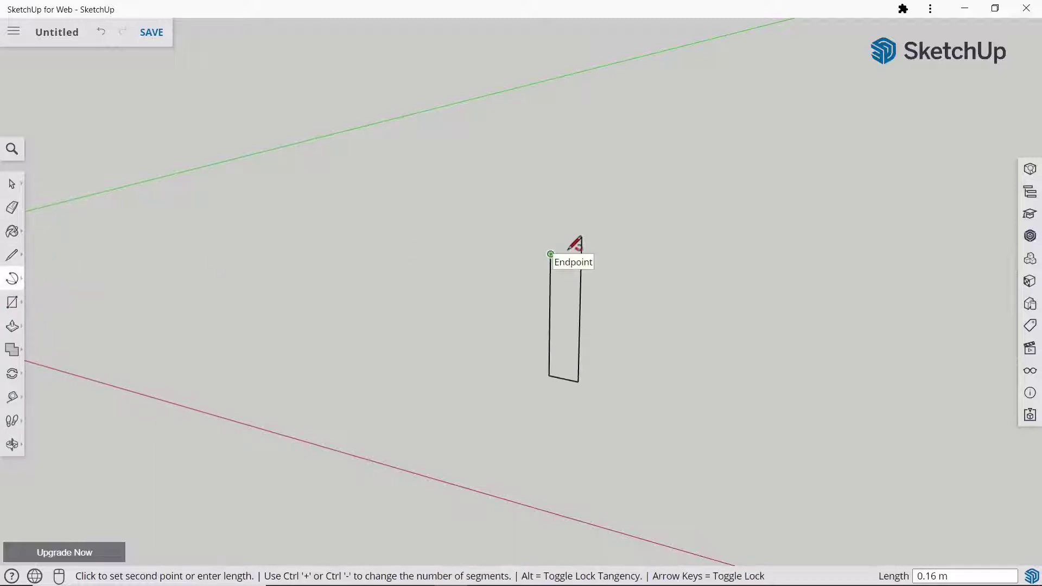
pyautogui.click(558, 196)
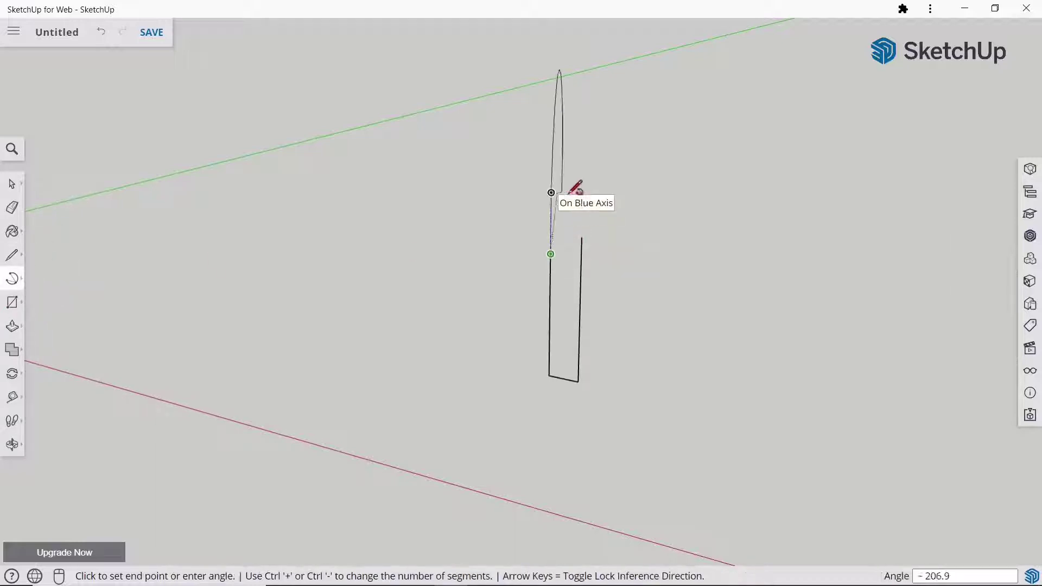
pyautogui.click(586, 240)
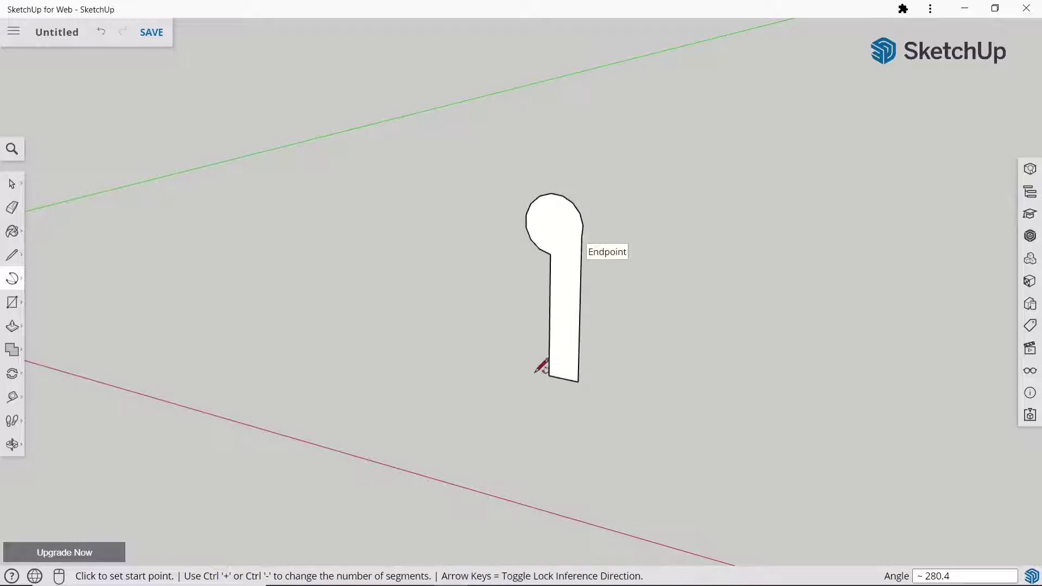
pyautogui.scroll(-2, 541, 367)
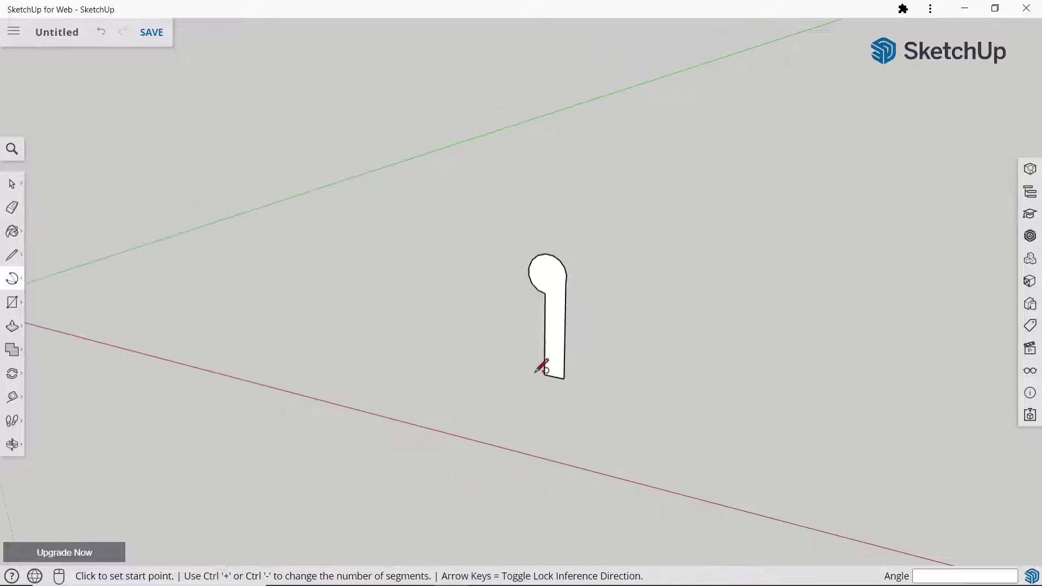
# - Push/Pull the rolled-top profile face 0.9 m into a solid block
pyautogui.click(11, 332)
pyautogui.click(564, 277)
pyautogui.write('0.9')
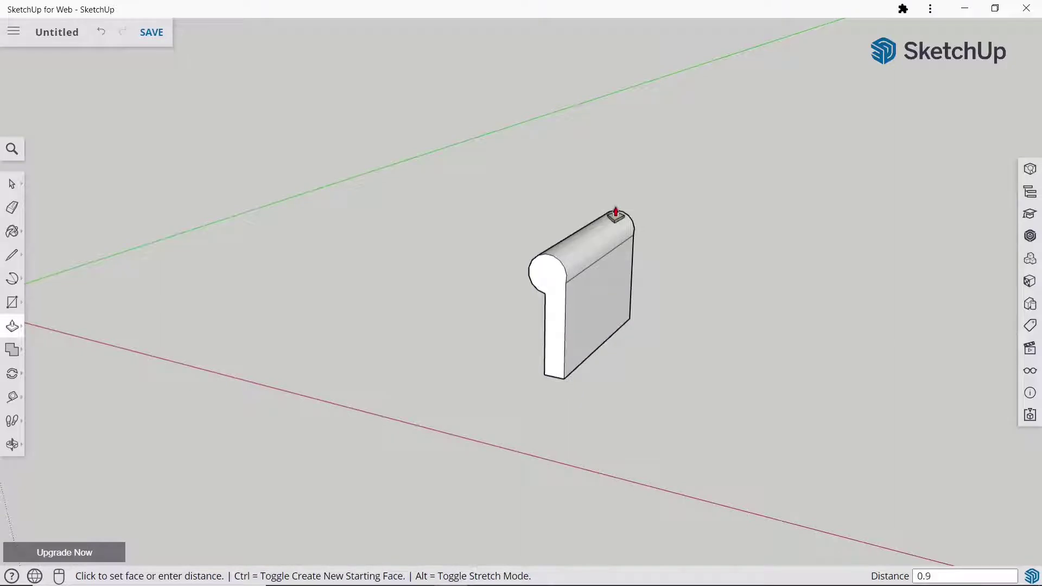
pyautogui.press('Return')
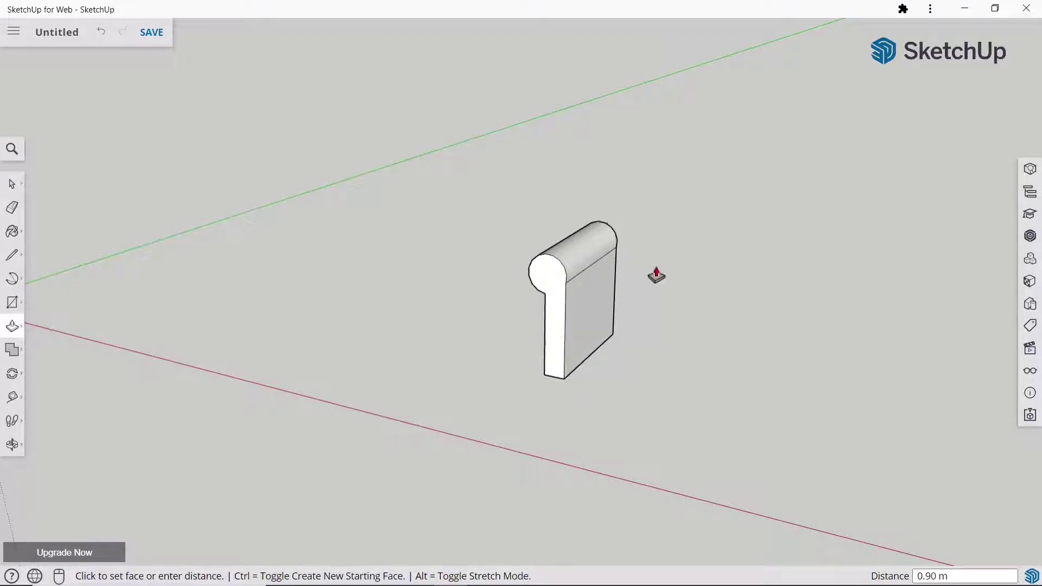
pyautogui.click(12, 183)
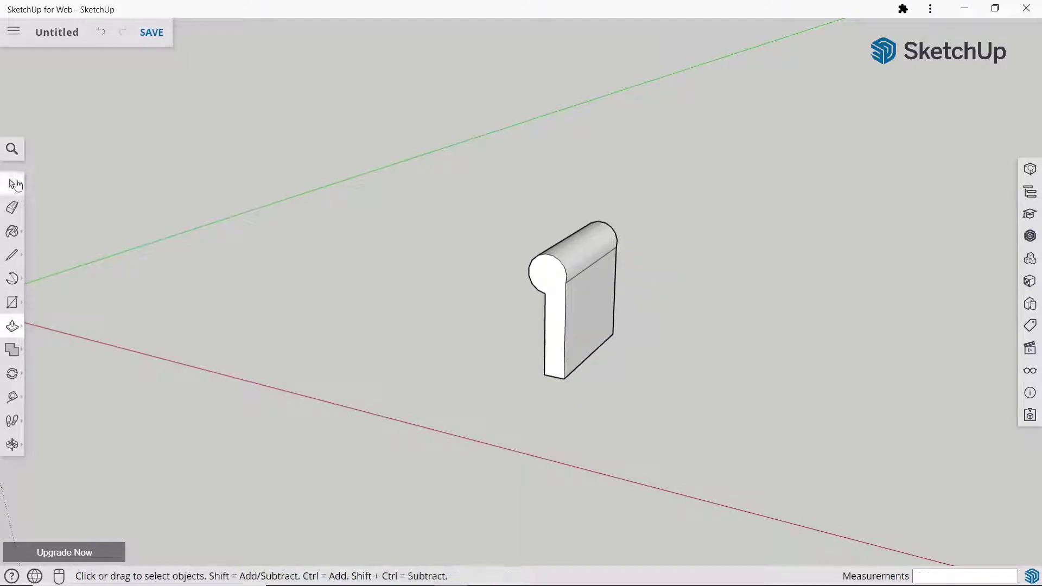
pyautogui.scroll(-1, 809, 311)
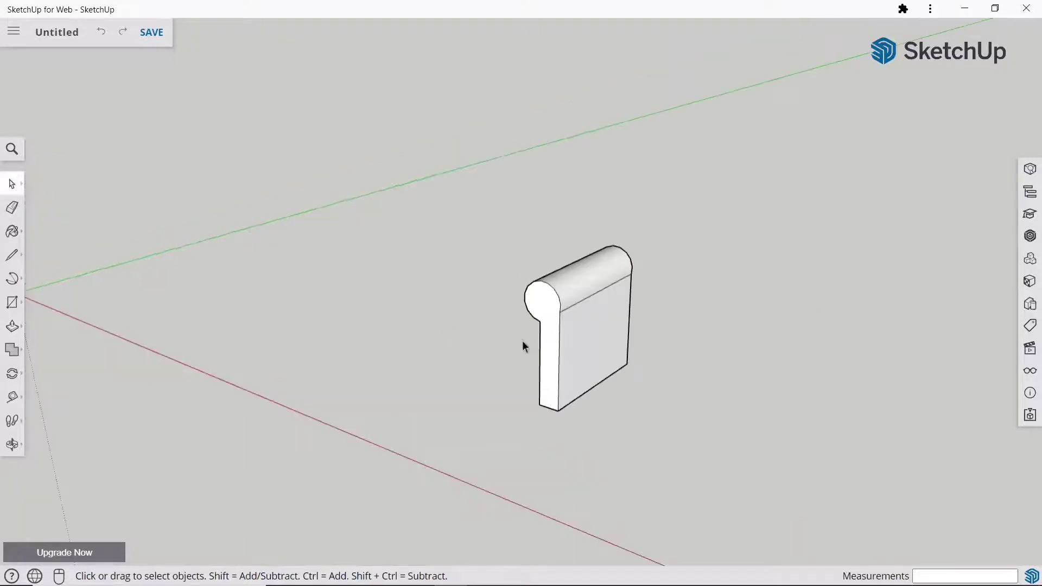
pyautogui.scroll(-3, 522, 340)
pyautogui.moveTo(656, 383); pyautogui.dragTo(580, 378, button='middle')
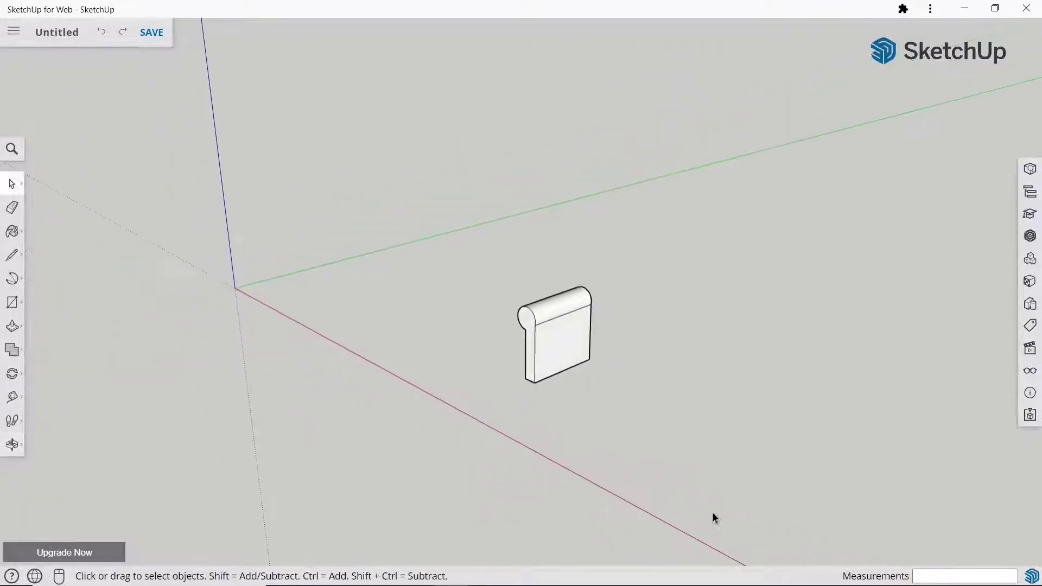
pyautogui.scroll(2, 700, 505)
# - Draw a smaller profile in front: 0.3 m up, 0.1 m along green, 0.3 m up
pyautogui.click(12, 254)
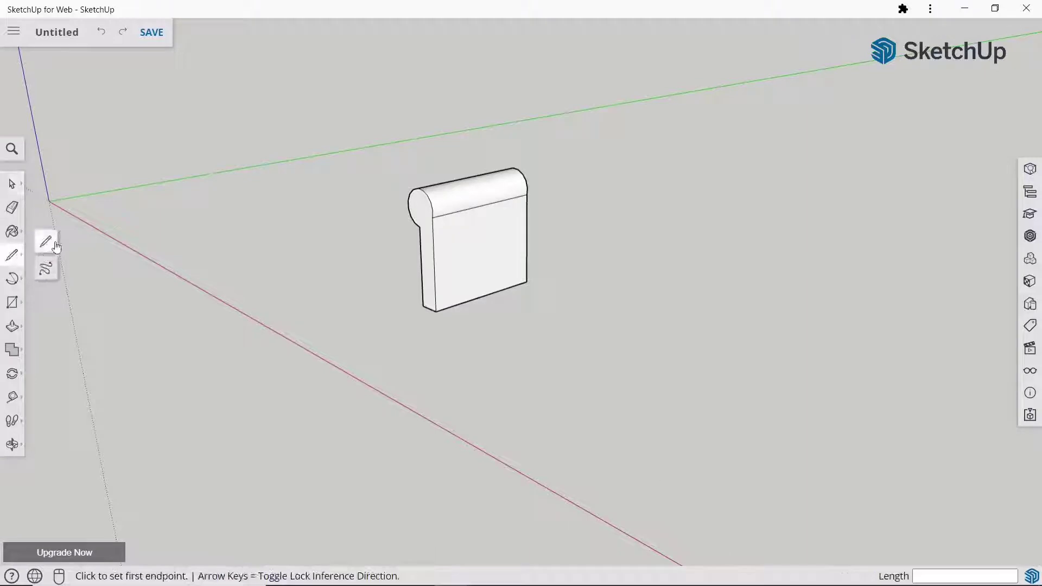
pyautogui.click(519, 388)
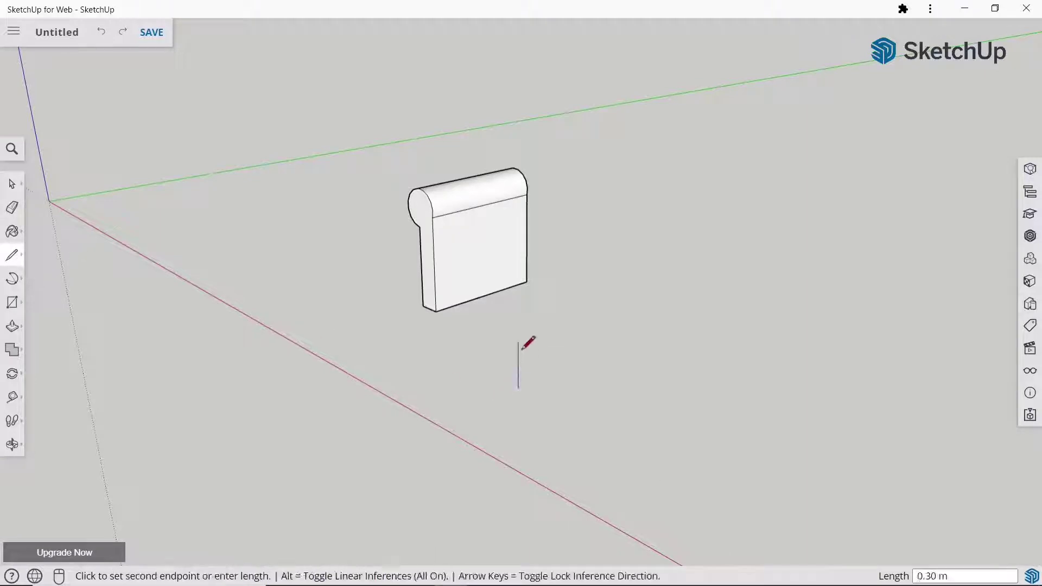
pyautogui.write('0.3')
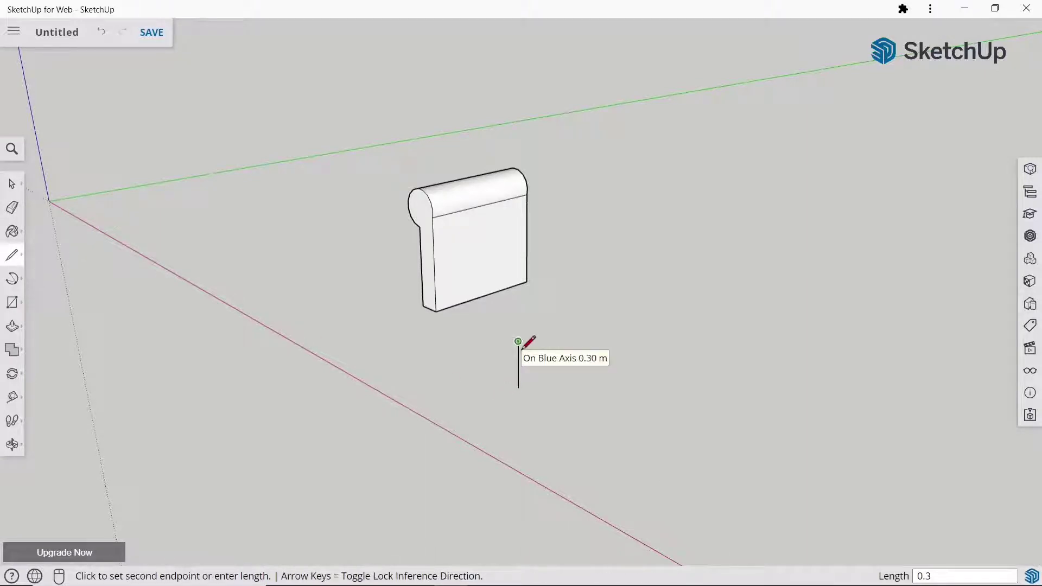
pyautogui.press('Return')
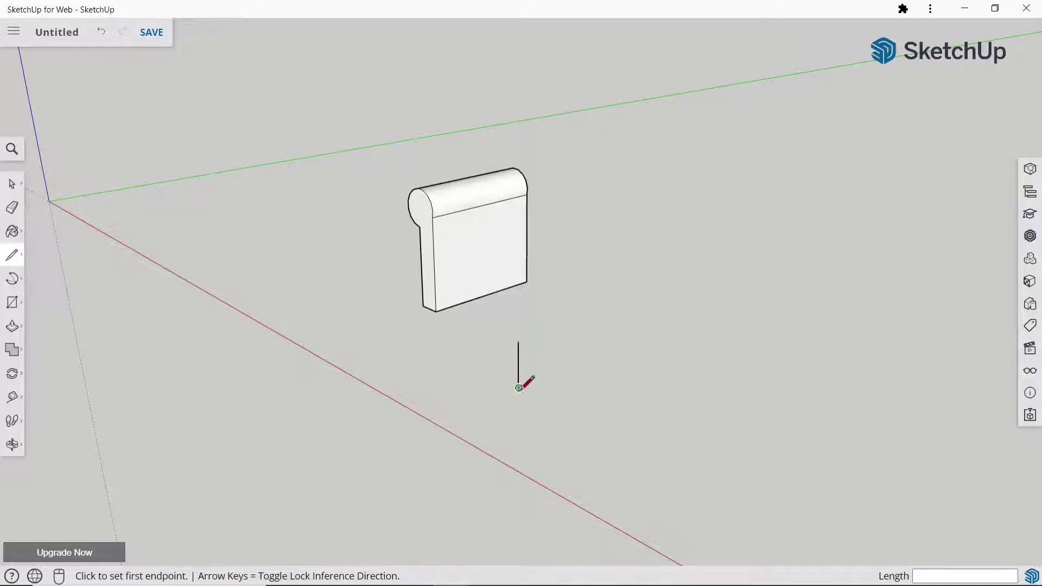
pyautogui.click(519, 387)
pyautogui.write('0.15')
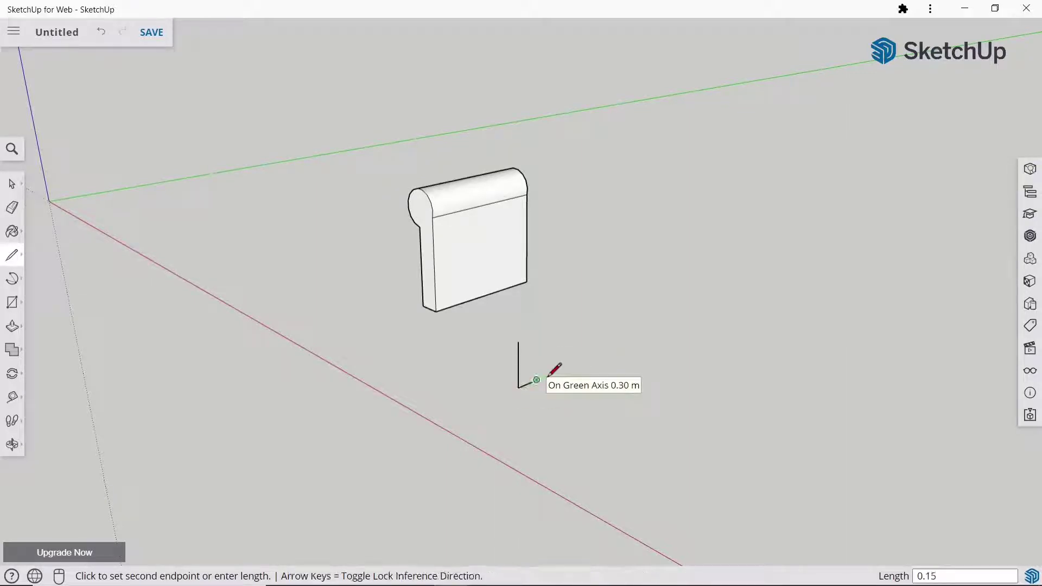
pyautogui.press('Return')
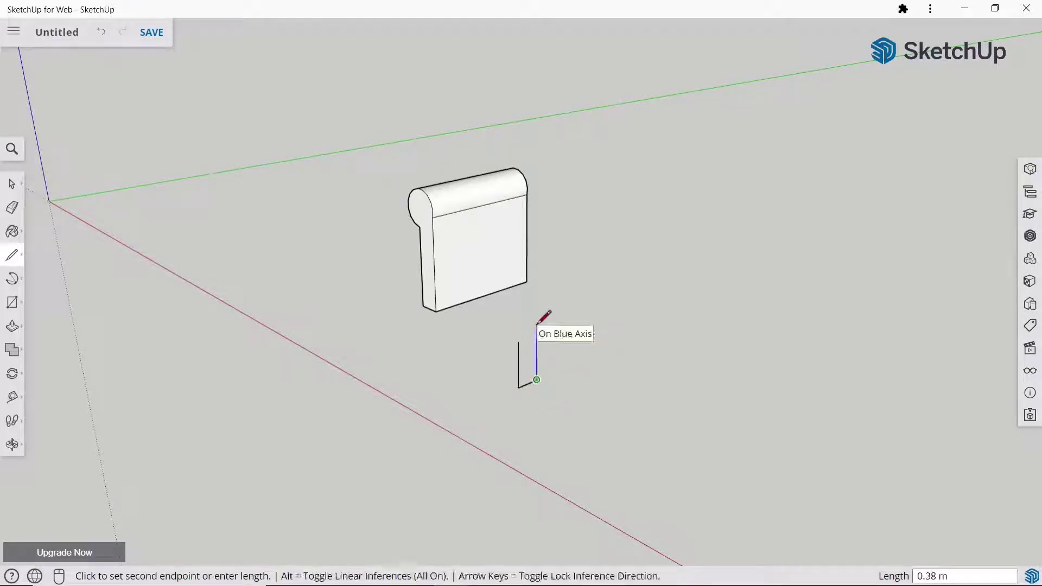
pyautogui.write('3')
pyautogui.scroll(1, 540, 320)
pyautogui.scroll(3, 540, 320)
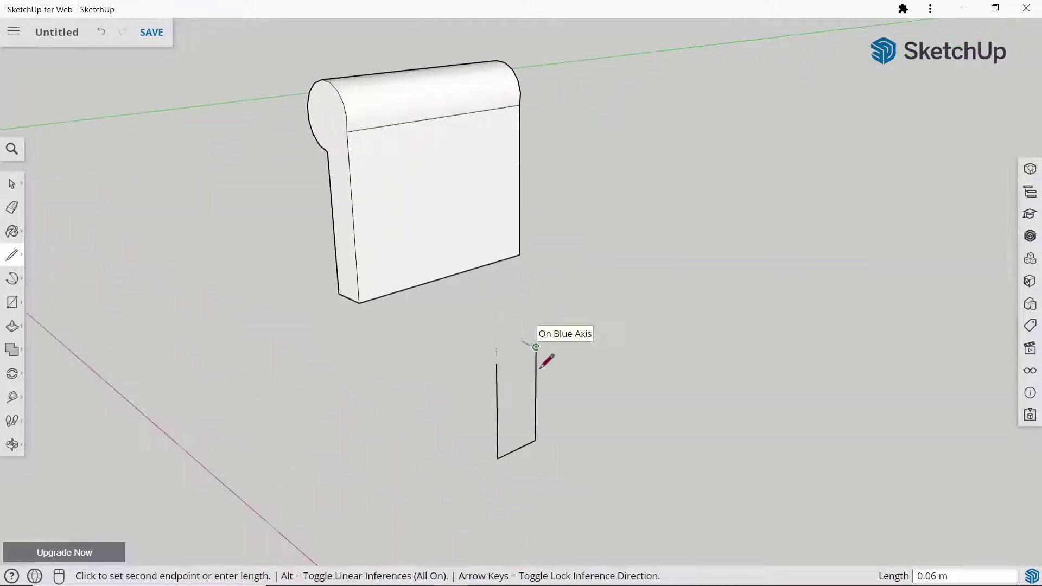
pyautogui.press('Return')
# - Close the smaller profile's top with a 2-point arc, forming a rolled face
pyautogui.click(6, 281)
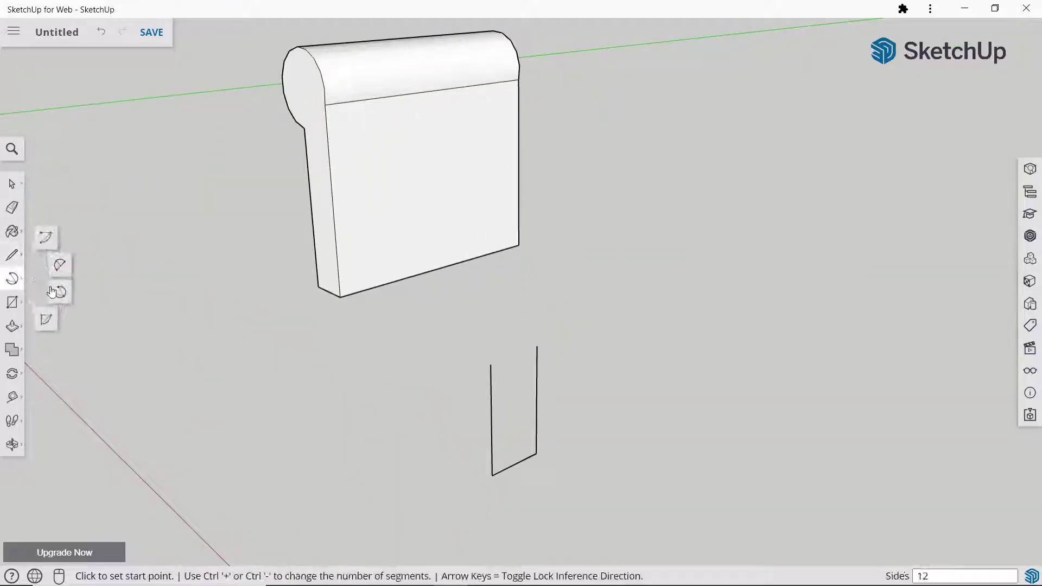
pyautogui.click(490, 363)
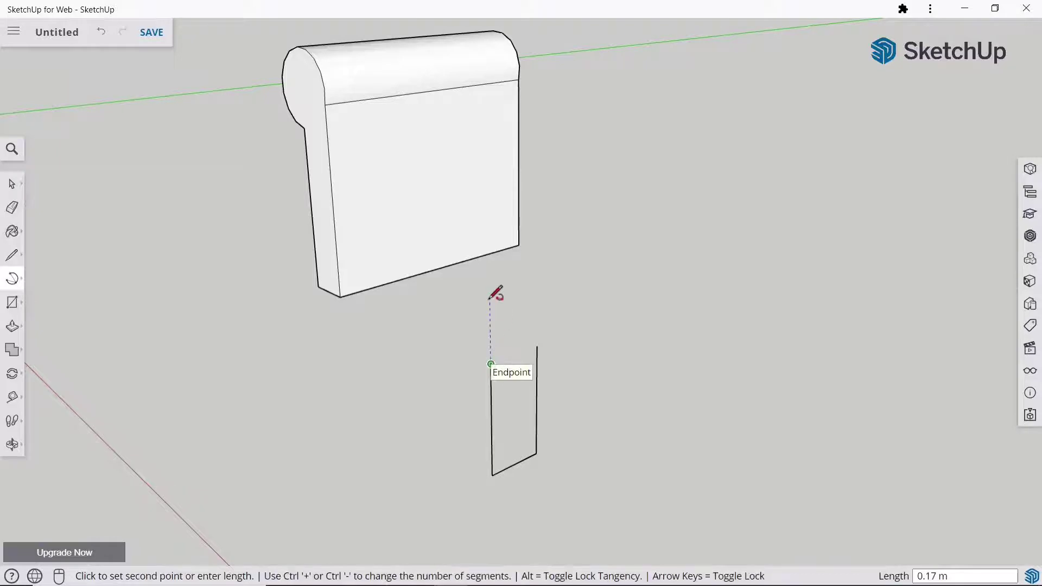
pyautogui.click(490, 312)
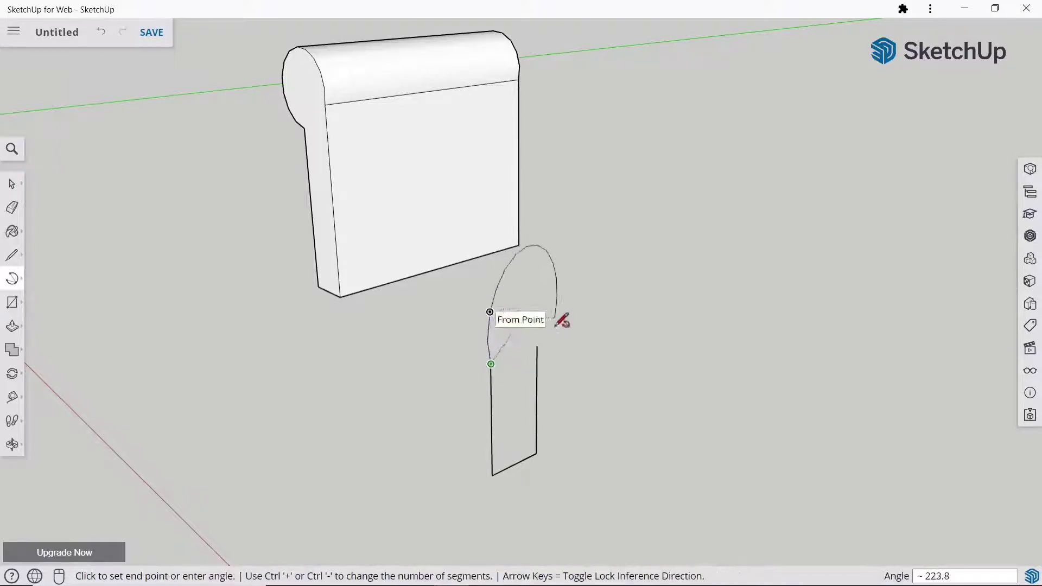
pyautogui.click(537, 345)
pyautogui.scroll(-3, 538, 345)
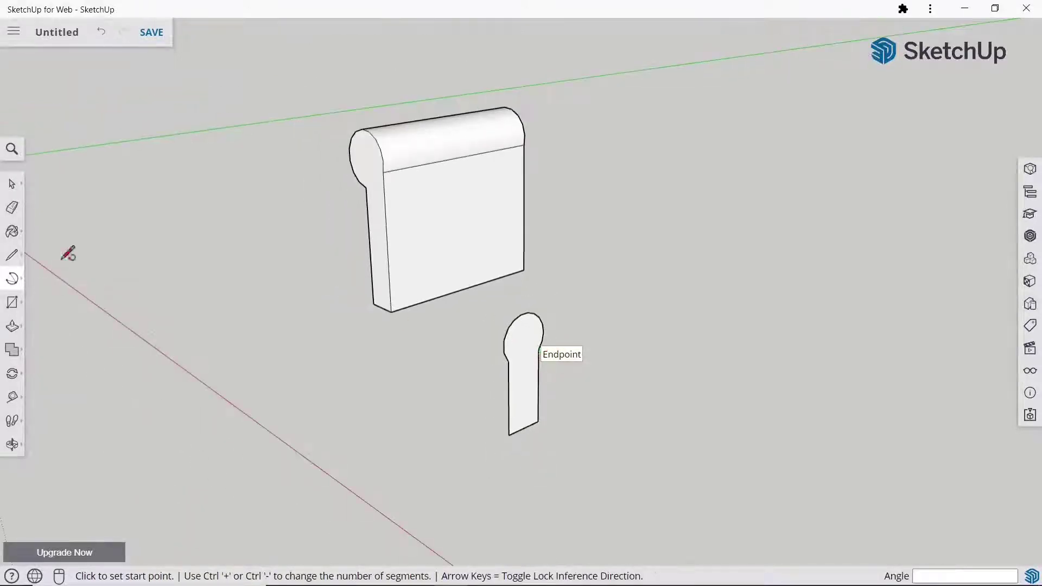
# - Extrude the smaller rolled-top face about 0.5 m into the arm block
pyautogui.click(12, 326)
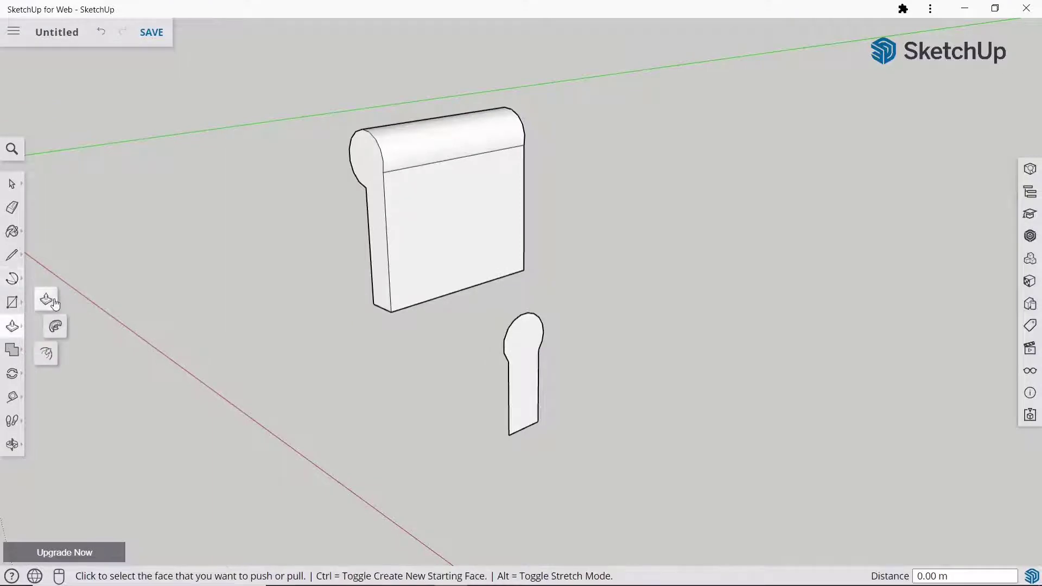
pyautogui.click(524, 383)
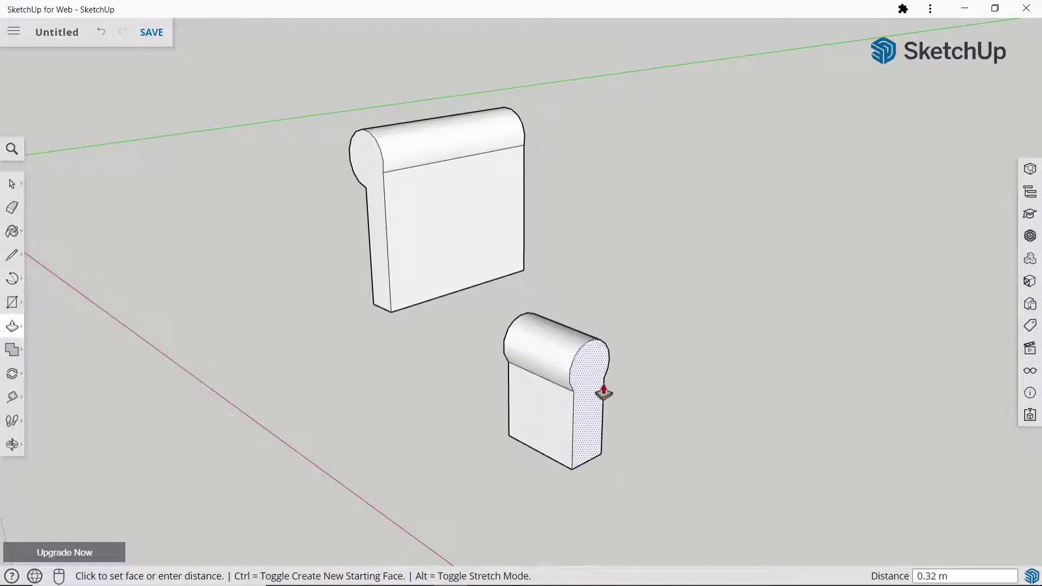
pyautogui.press('Return')
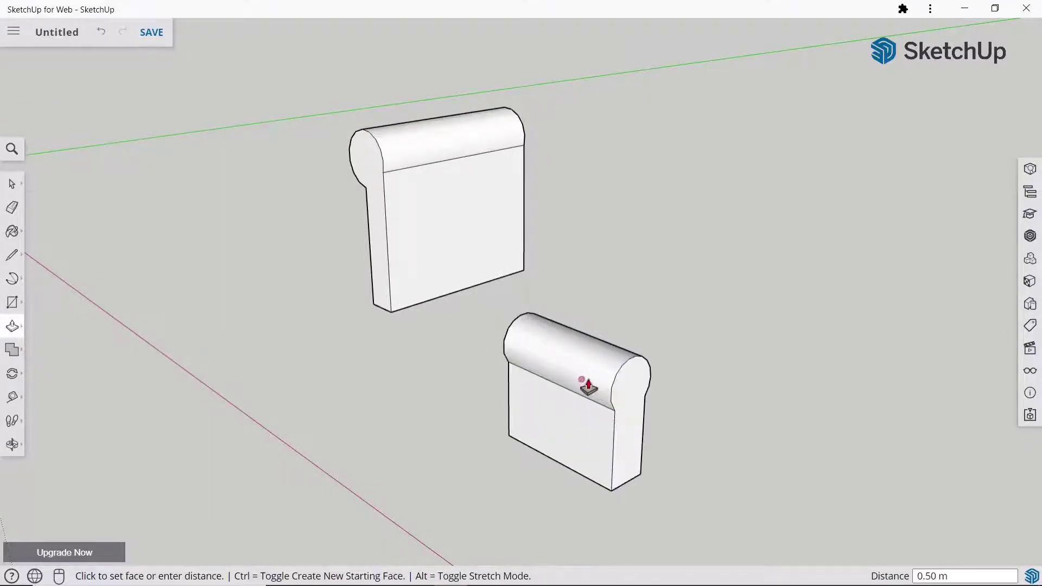
pyautogui.scroll(-3, 587, 386)
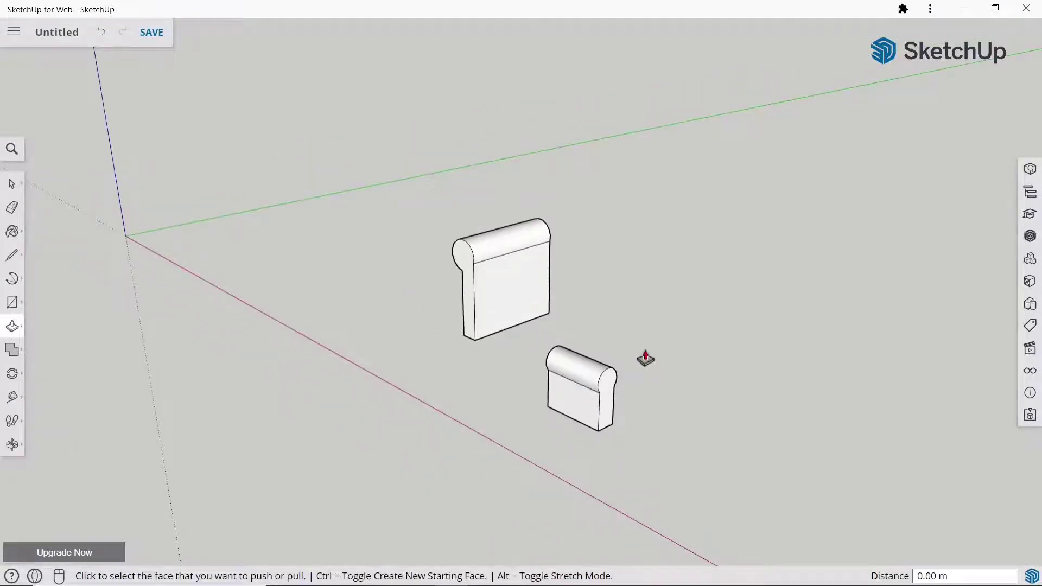
pyautogui.click(12, 184)
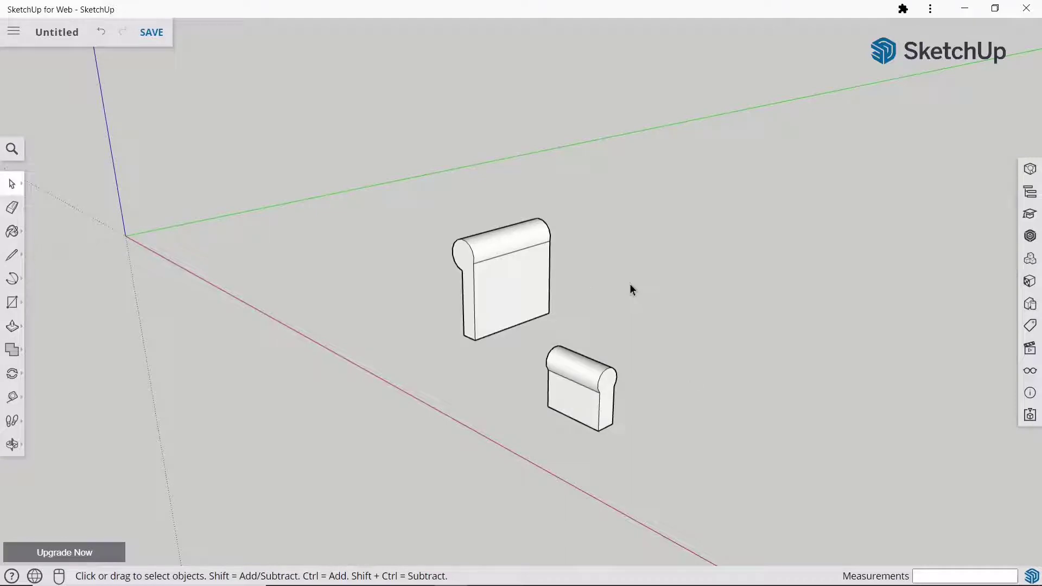
# - Move the small arm block against the backrest's corner
pyautogui.moveTo(526, 332); pyautogui.dragTo(667, 464)
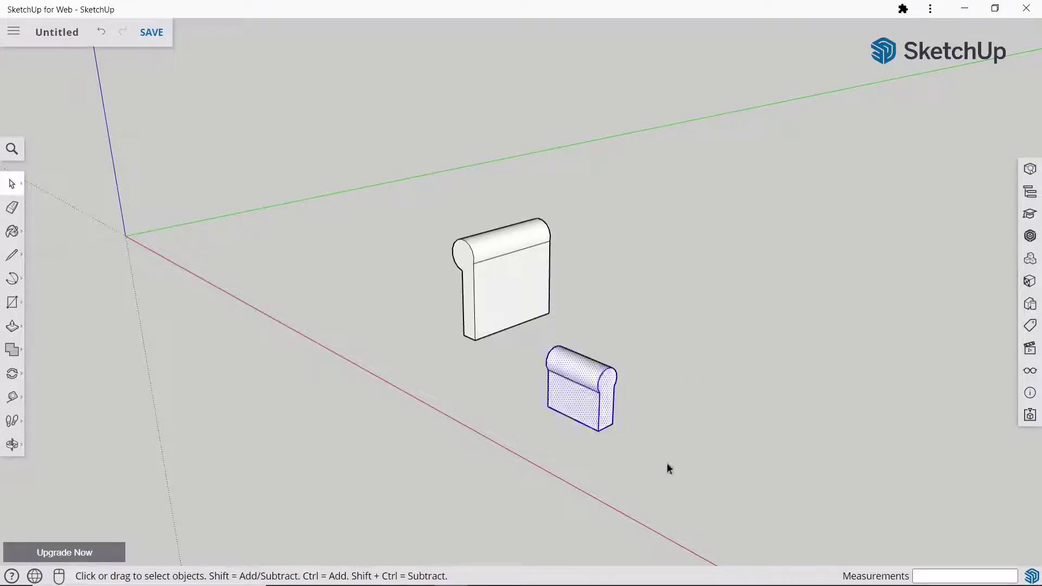
pyautogui.click(13, 379)
pyautogui.click(45, 345)
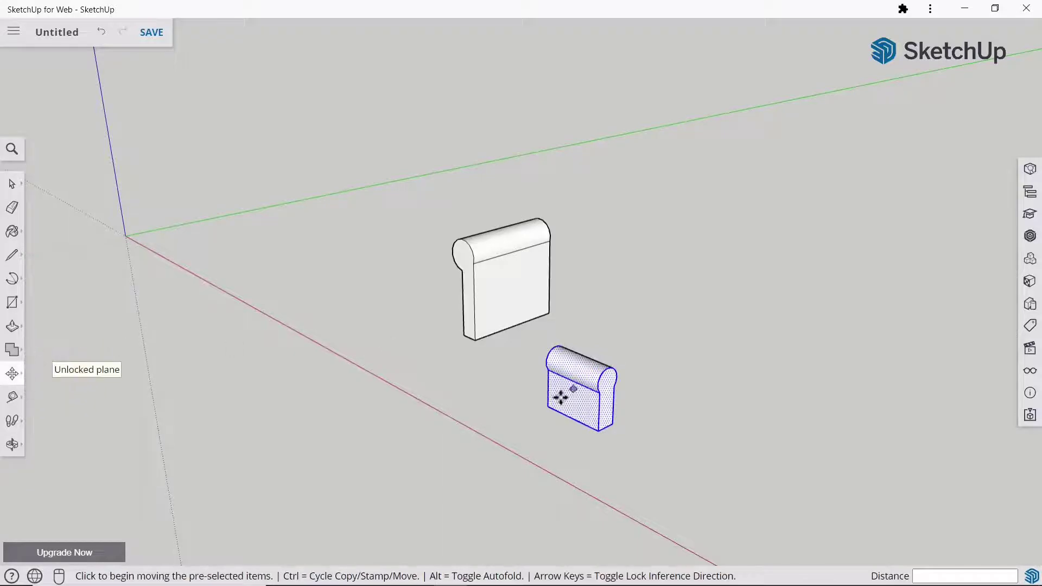
pyautogui.click(552, 400)
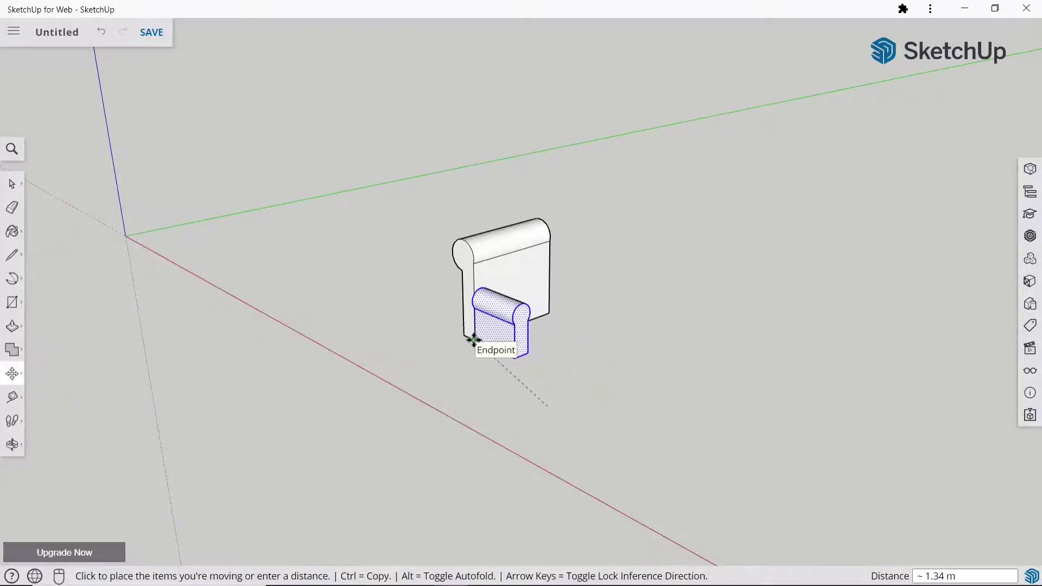
pyautogui.scroll(5, 474, 340)
pyautogui.scroll(5, 477, 336)
pyautogui.scroll(3, 480, 339)
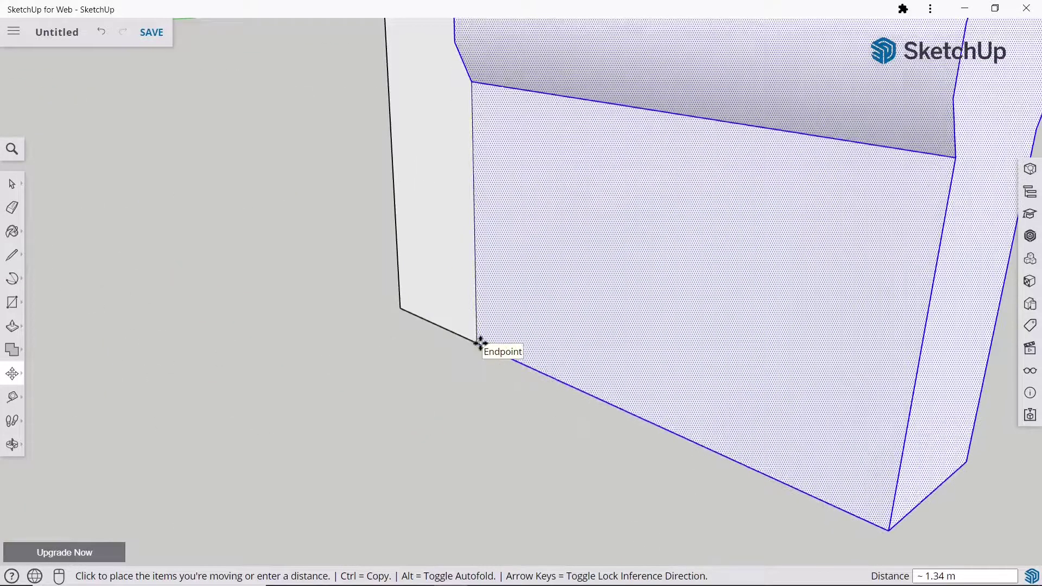
pyautogui.click(481, 343)
pyautogui.scroll(-10, 535, 342)
pyautogui.moveTo(535, 341)
pyautogui.mouseDown(button='middle')
pyautogui.moveTo(586, 337)
pyautogui.moveTo(454, 335)
pyautogui.moveTo(561, 346)
pyautogui.moveTo(380, 330)
pyautogui.moveTo(609, 395)
pyautogui.moveTo(470, 408)
pyautogui.moveTo(473, 438)
pyautogui.moveTo(529, 449)
pyautogui.mouseUp(button='middle')
# - Paste a copy of the arm and place it at the backrest's opposite corner
pyautogui.hotkey('ctrl', 'v')
pyautogui.scroll(3, 529, 449)
pyautogui.scroll(-3, 591, 381)
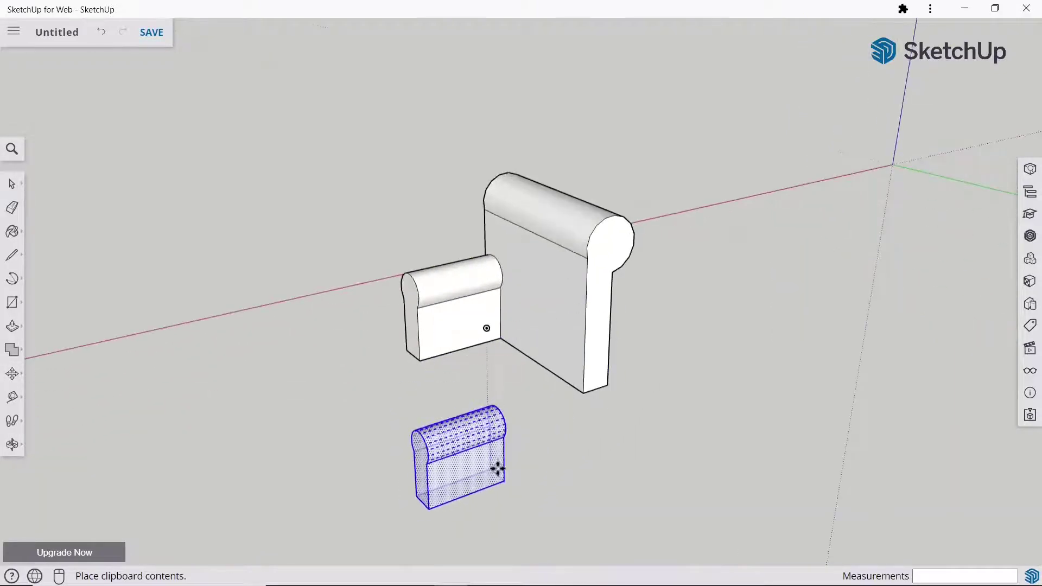
pyautogui.click(500, 472)
pyautogui.scroll(-2, 555, 373)
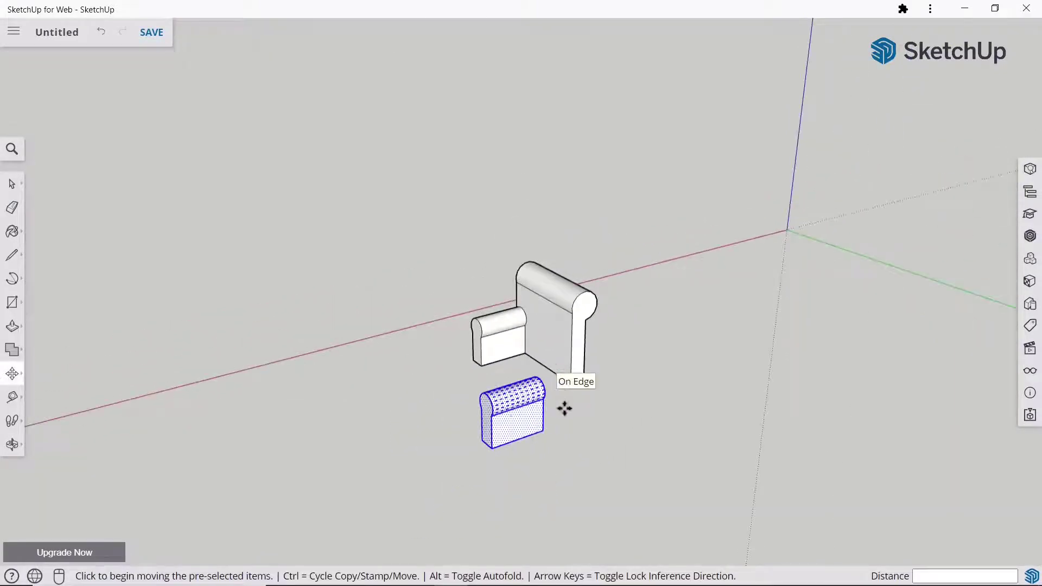
pyautogui.click(544, 435)
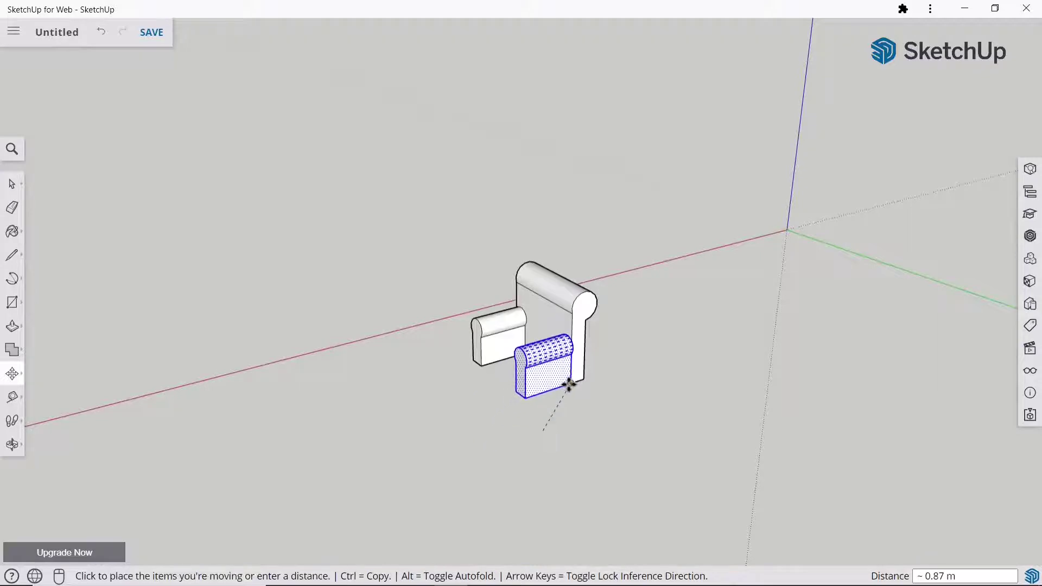
pyautogui.click(570, 382)
pyautogui.scroll(2, 567, 383)
pyautogui.scroll(2, 564, 380)
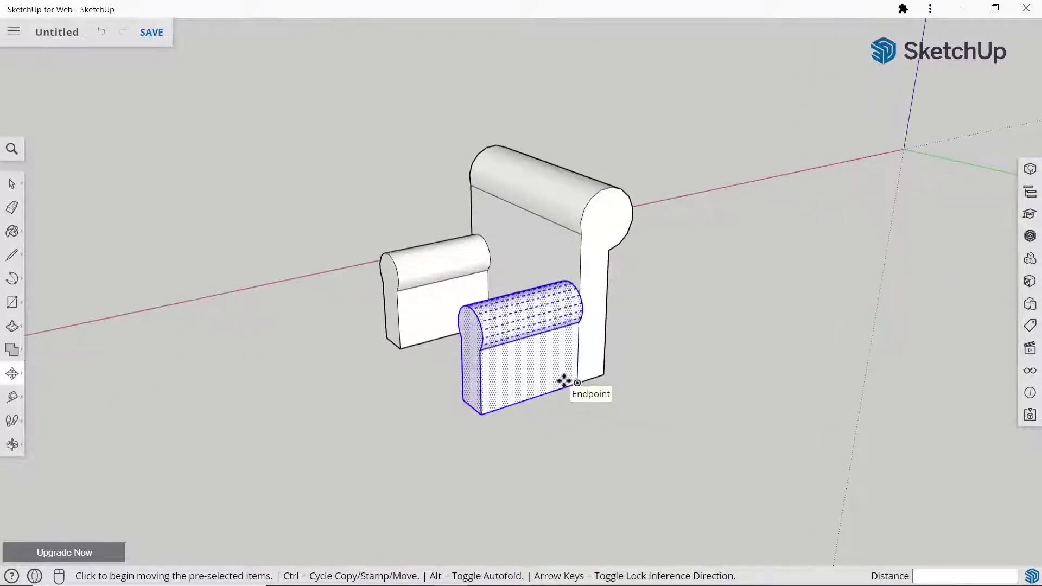
pyautogui.click(576, 382)
pyautogui.scroll(-3, 636, 346)
pyautogui.moveTo(635, 344)
pyautogui.mouseDown(button='middle')
pyautogui.moveTo(533, 338)
pyautogui.moveTo(744, 351)
pyautogui.moveTo(593, 337)
pyautogui.moveTo(613, 341)
pyautogui.mouseUp(button='middle')
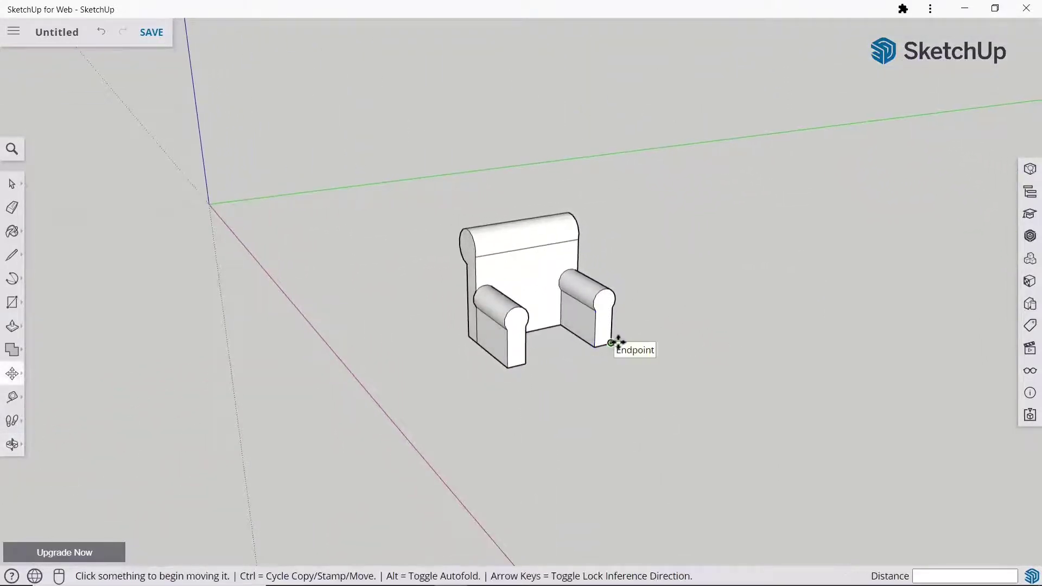
# - Draw a line between the arm corners and push the floor face up 0.15 m as the seat base
pyautogui.press('l')
pyautogui.scroll(-1, 533, 256)
pyautogui.scroll(2, 524, 236)
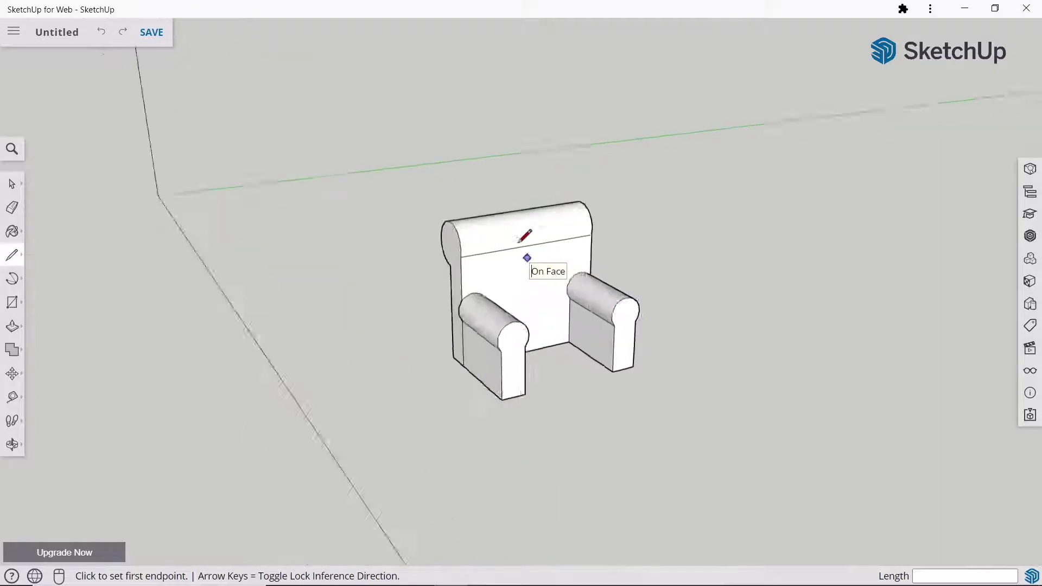
pyautogui.scroll(3, 519, 242)
pyautogui.click(531, 512)
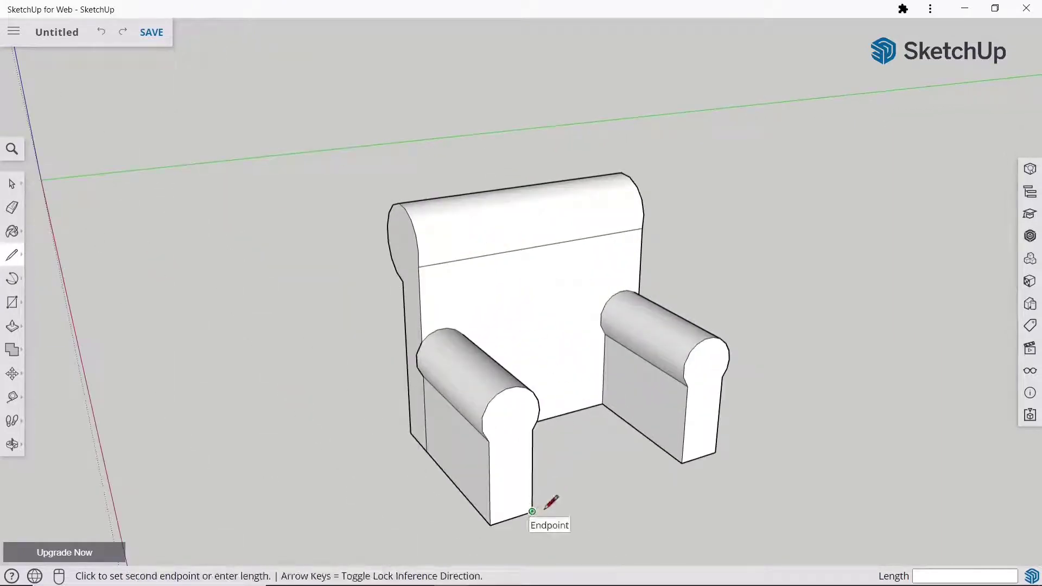
pyautogui.click(683, 462)
pyautogui.press('p')
pyautogui.write('0.15 m')
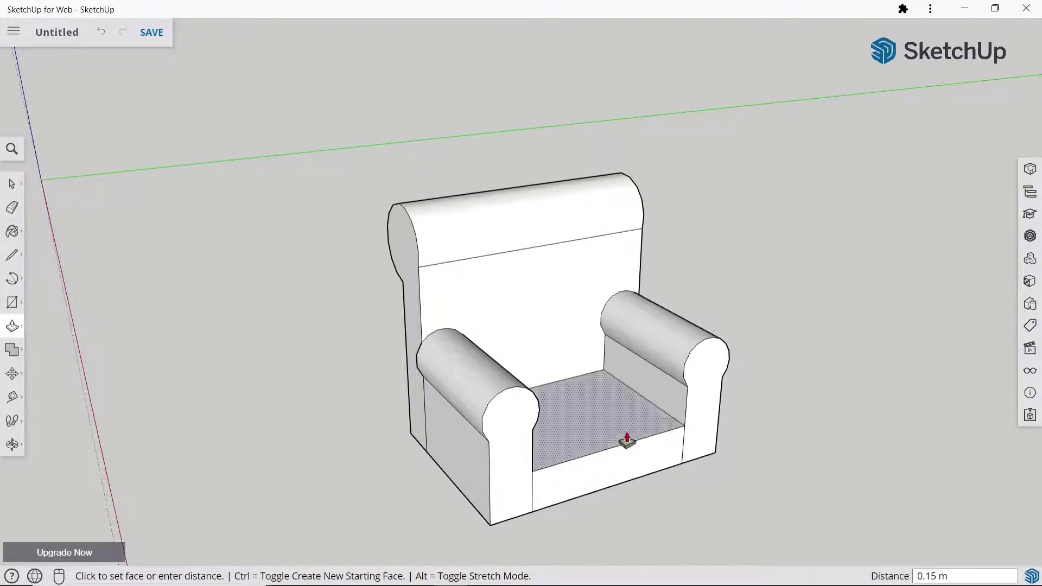
pyautogui.click(623, 440)
pyautogui.scroll(3, 595, 330)
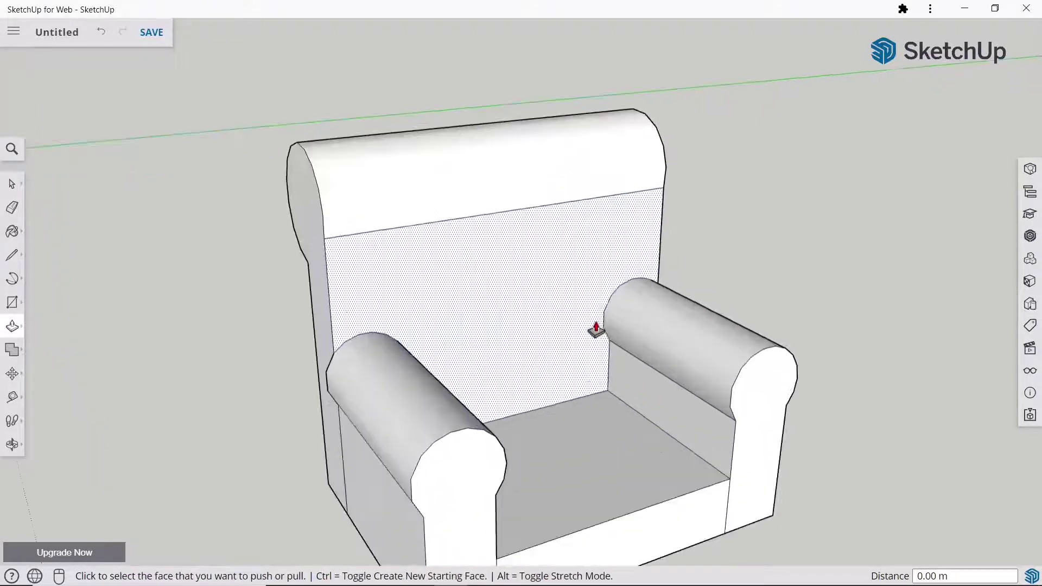
pyautogui.scroll(-3, 595, 330)
pyautogui.press('space')
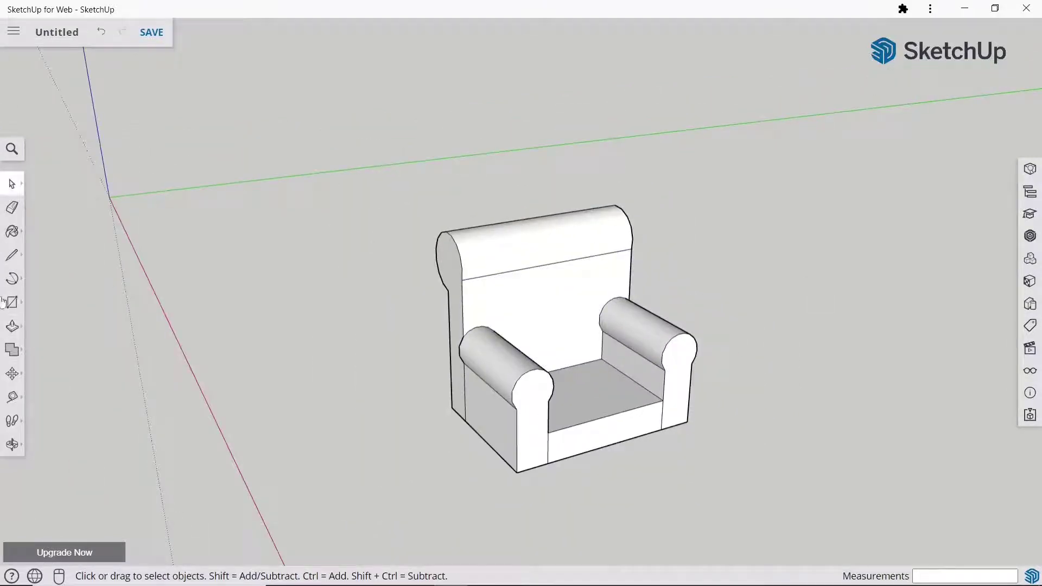
# - Draw the cushion outline on the seat top, from the inner corner along the left arm to the front
pyautogui.click(12, 255)
pyautogui.scroll(-3, 719, 399)
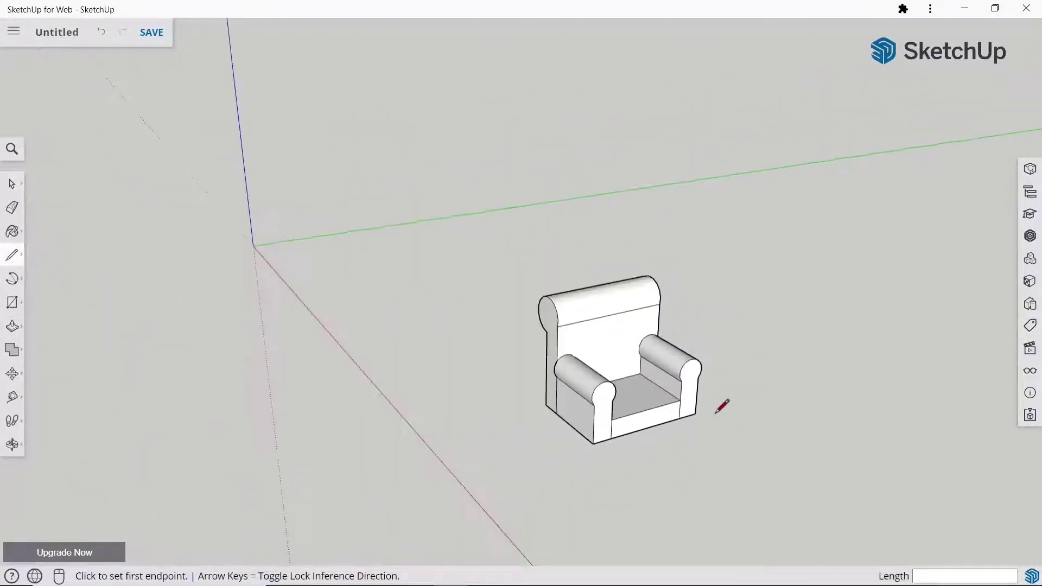
pyautogui.scroll(5, 721, 406)
pyautogui.click(493, 286)
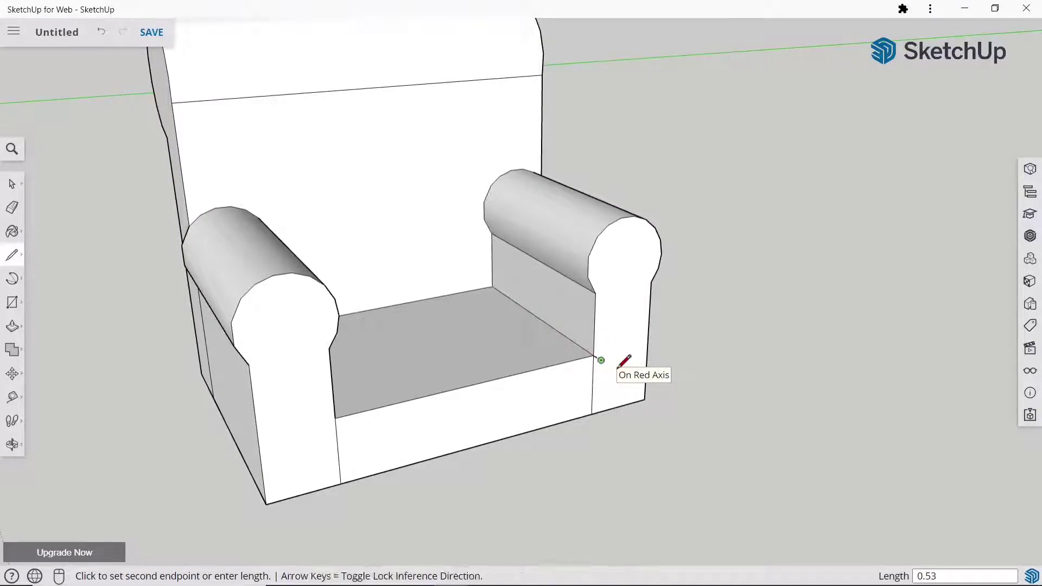
pyautogui.press('Escape')
pyautogui.moveTo(627, 385)
pyautogui.mouseDown(button='middle')
pyautogui.moveTo(500, 384)
pyautogui.moveTo(330, 425)
pyautogui.moveTo(220, 426)
pyautogui.mouseUp(button='middle')
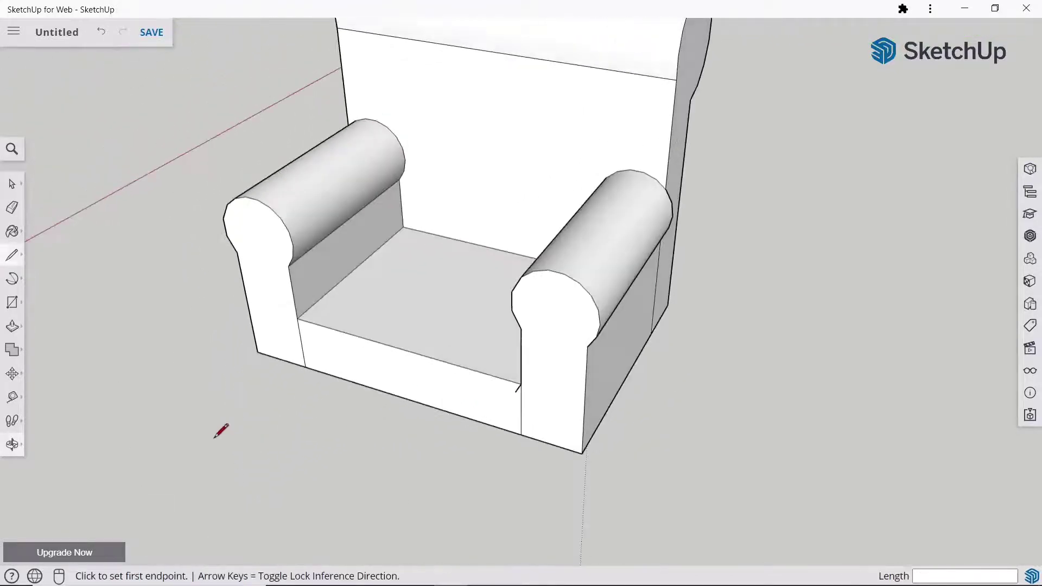
pyautogui.click(403, 227)
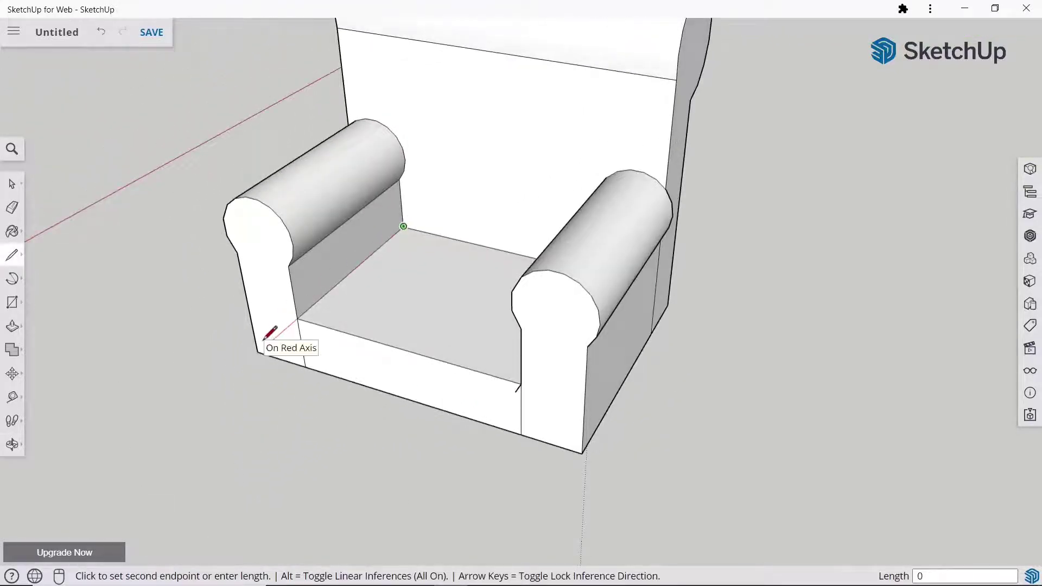
pyautogui.click(289, 325)
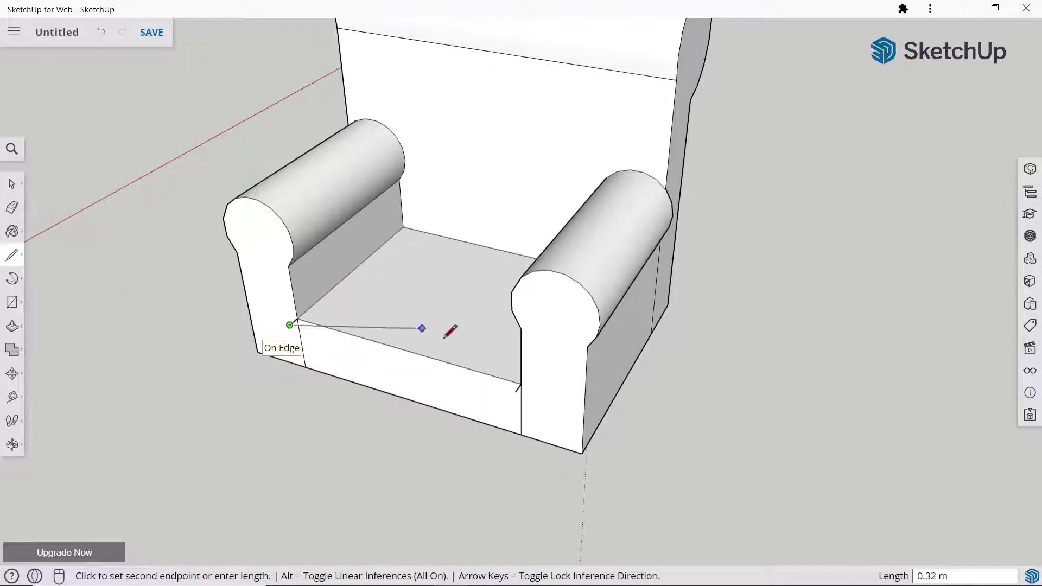
pyautogui.click(519, 386)
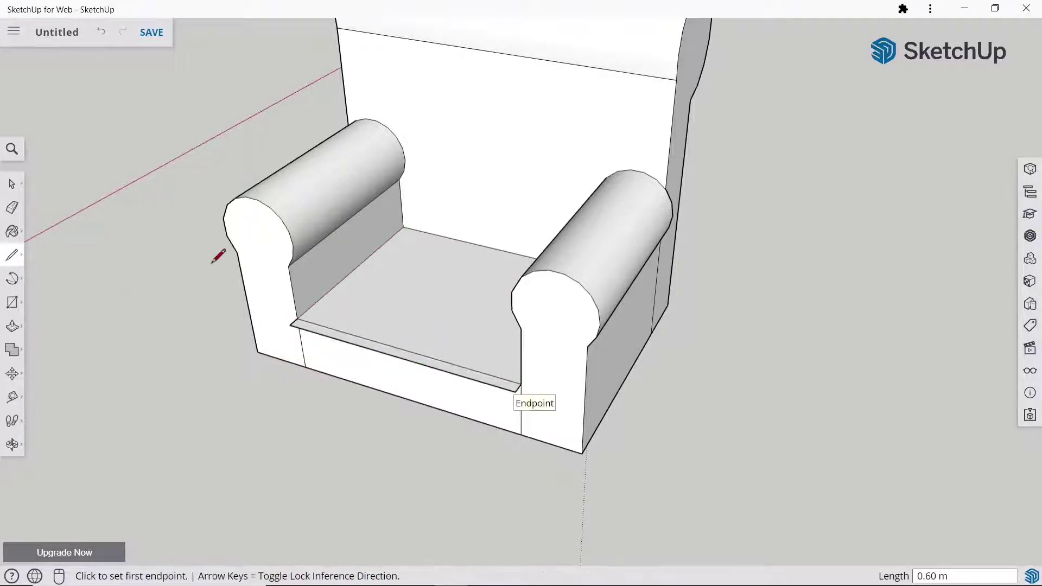
pyautogui.click(12, 207)
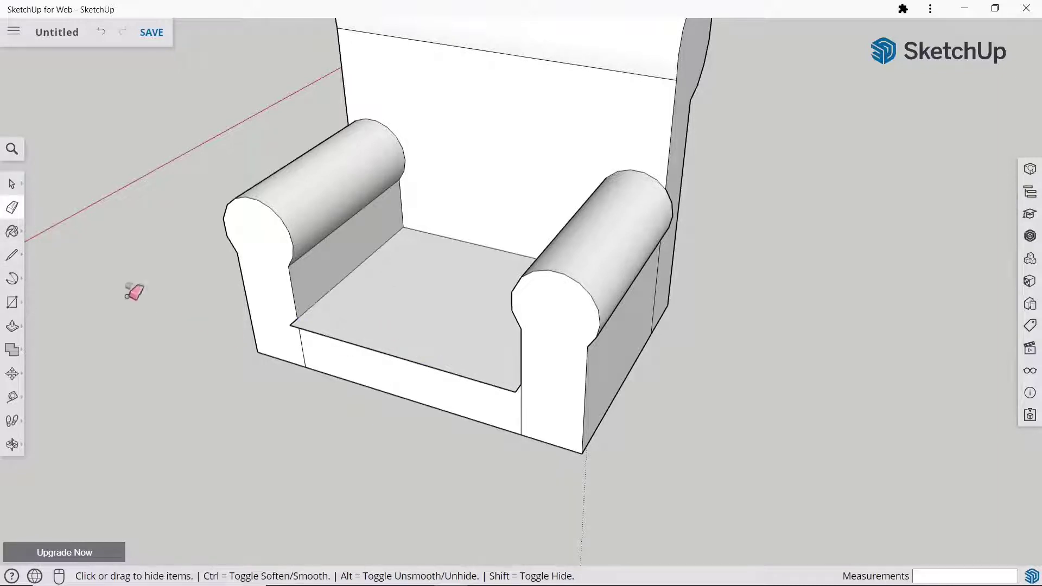
# - Raise the seat face and its front strip 0.10 m to form the cushion
pyautogui.click(12, 325)
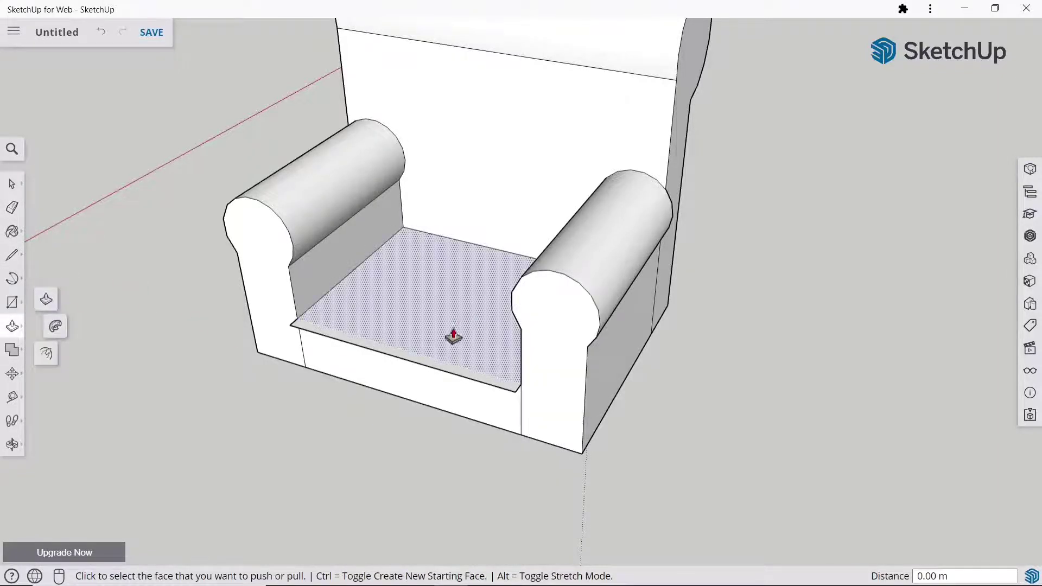
pyautogui.scroll(3, 412, 363)
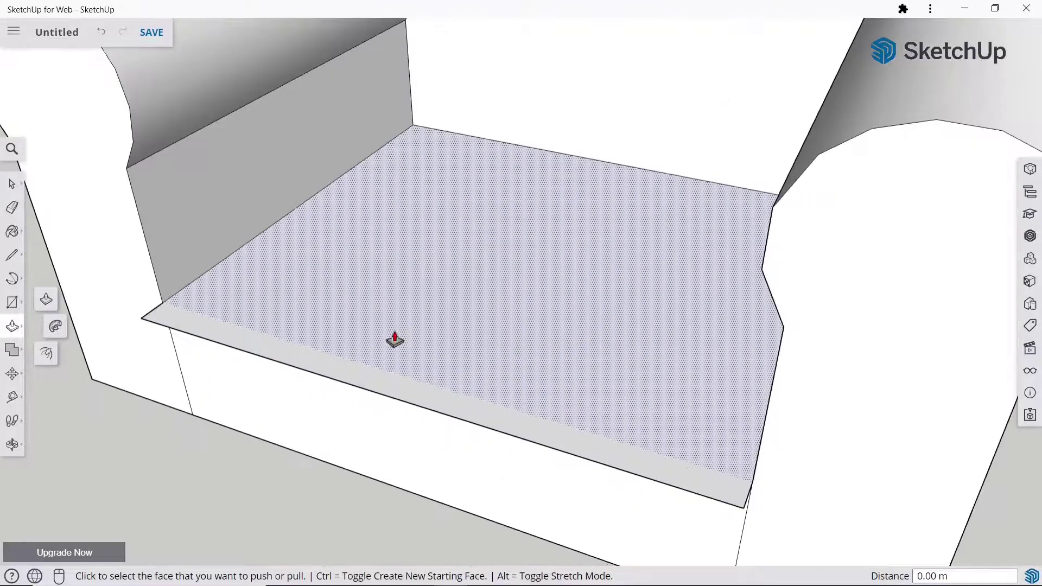
pyautogui.click(432, 319)
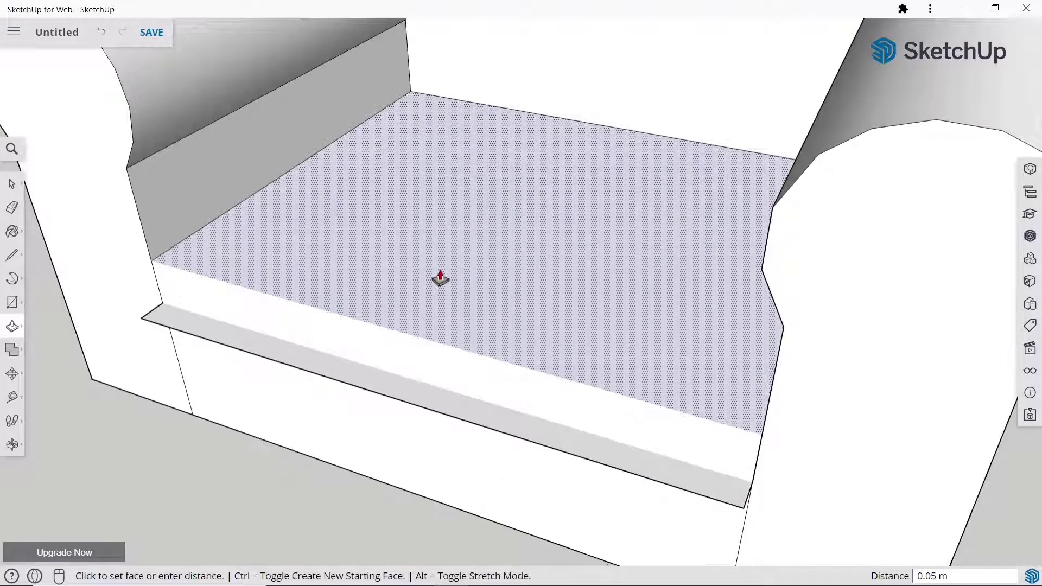
pyautogui.write('1')
pyautogui.press('Return')
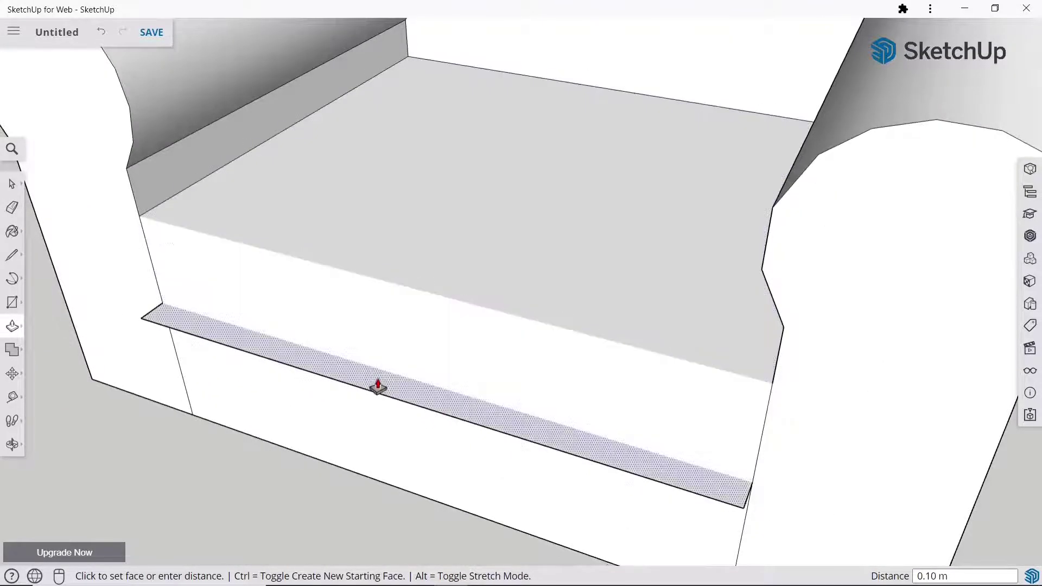
pyautogui.click(375, 383)
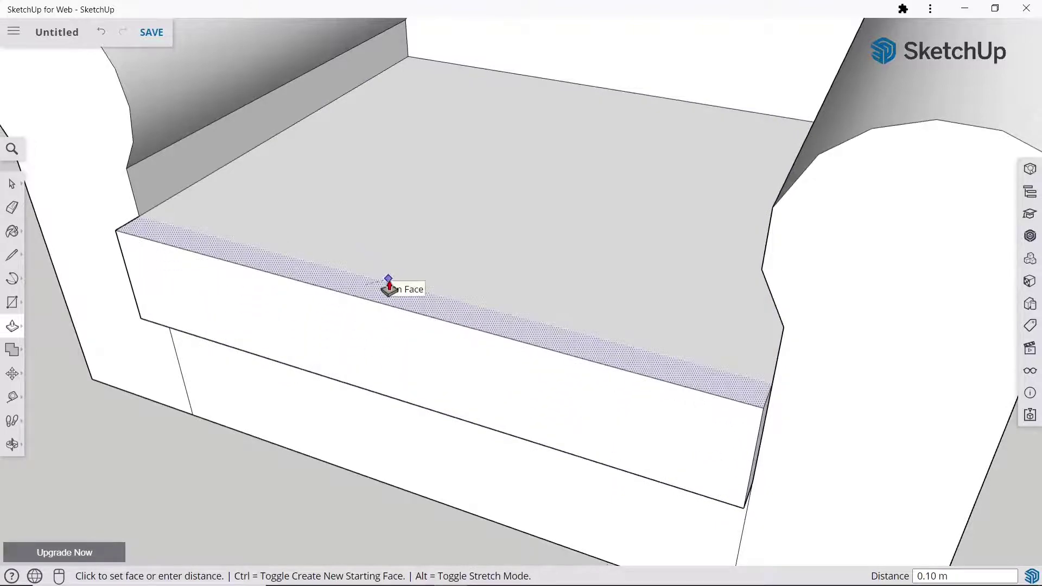
pyautogui.click(389, 286)
pyautogui.click(500, 316)
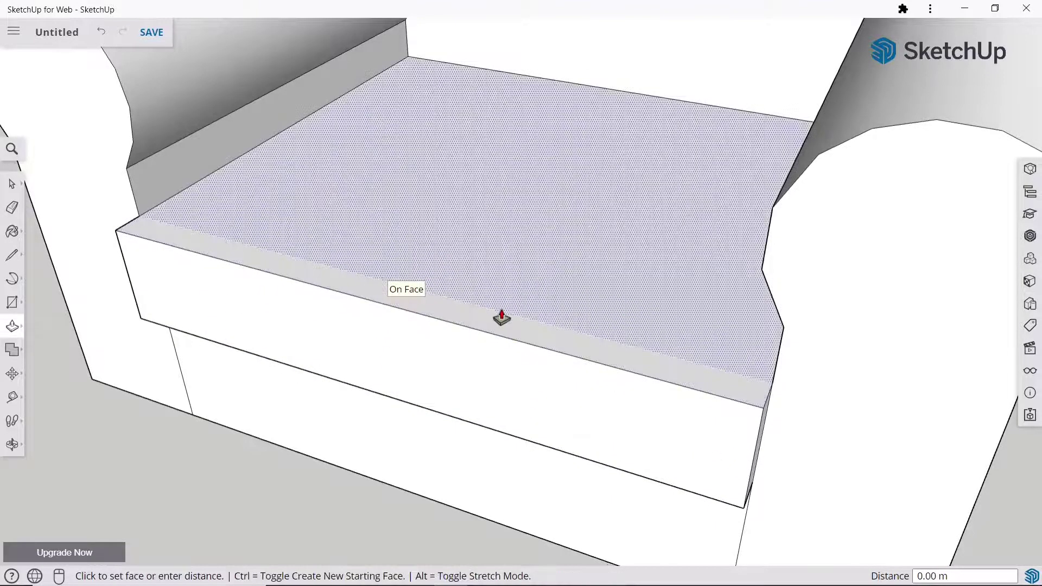
pyautogui.press('Escape')
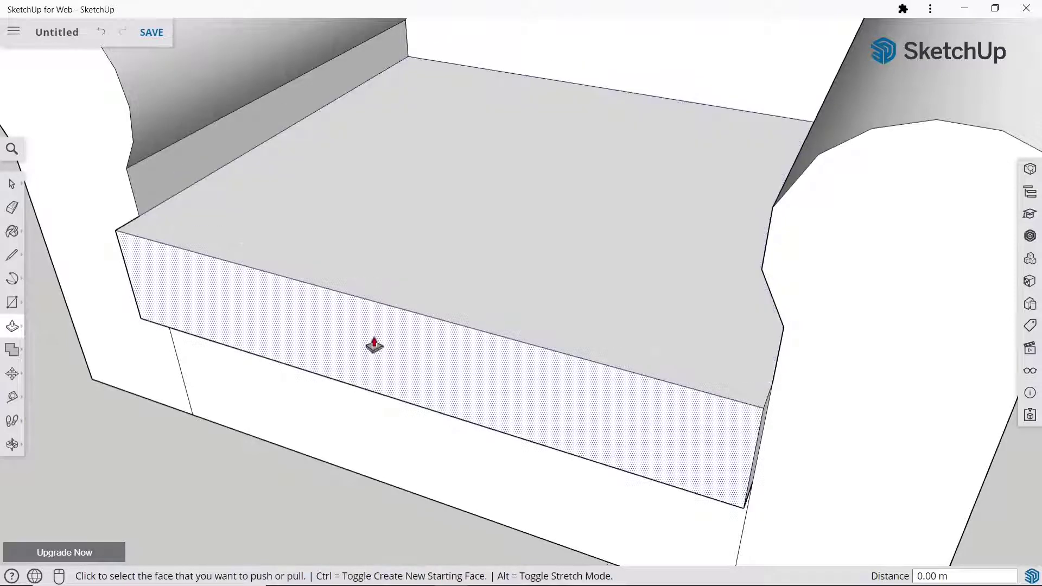
pyautogui.scroll(-3, 374, 346)
pyautogui.scroll(-2, 380, 347)
pyautogui.scroll(-1, 526, 332)
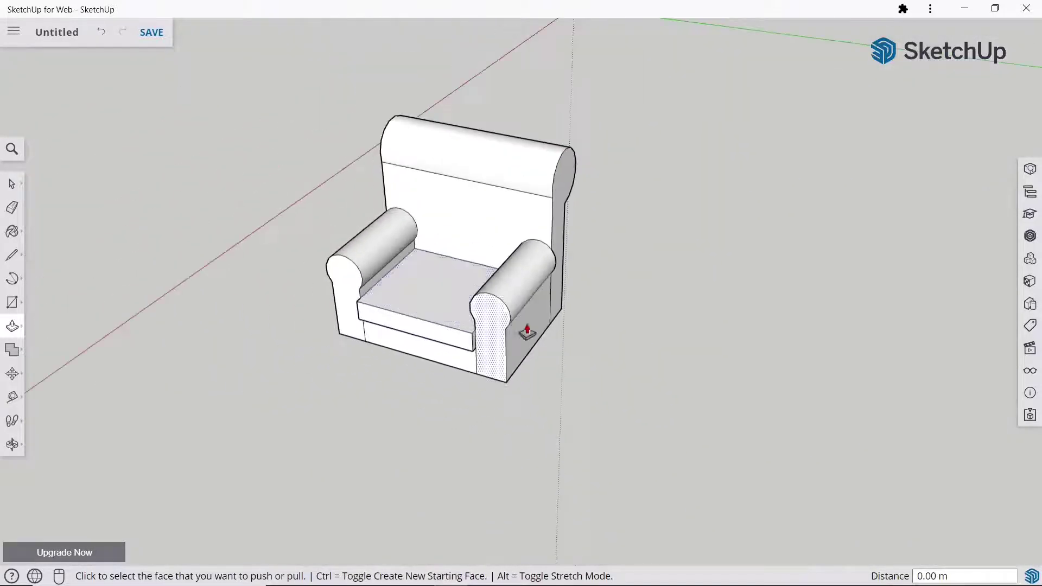
pyautogui.scroll(1, 537, 332)
pyautogui.scroll(-1, 380, 233)
pyautogui.scroll(2, 233, 167)
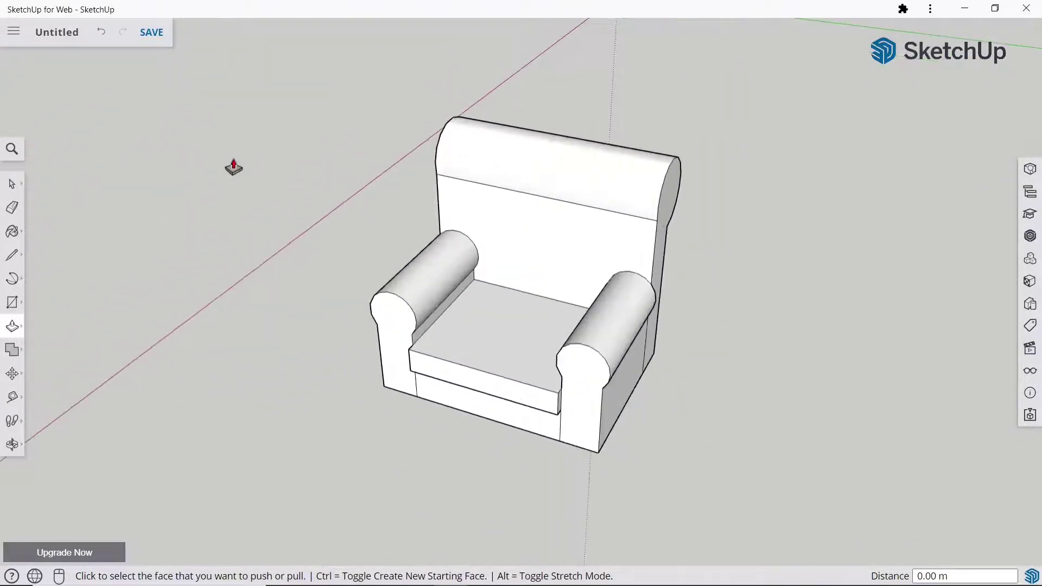
# - Ctrl-erase to soften the back seam, the seat's front top edge and its left corner edge
pyautogui.press('space')
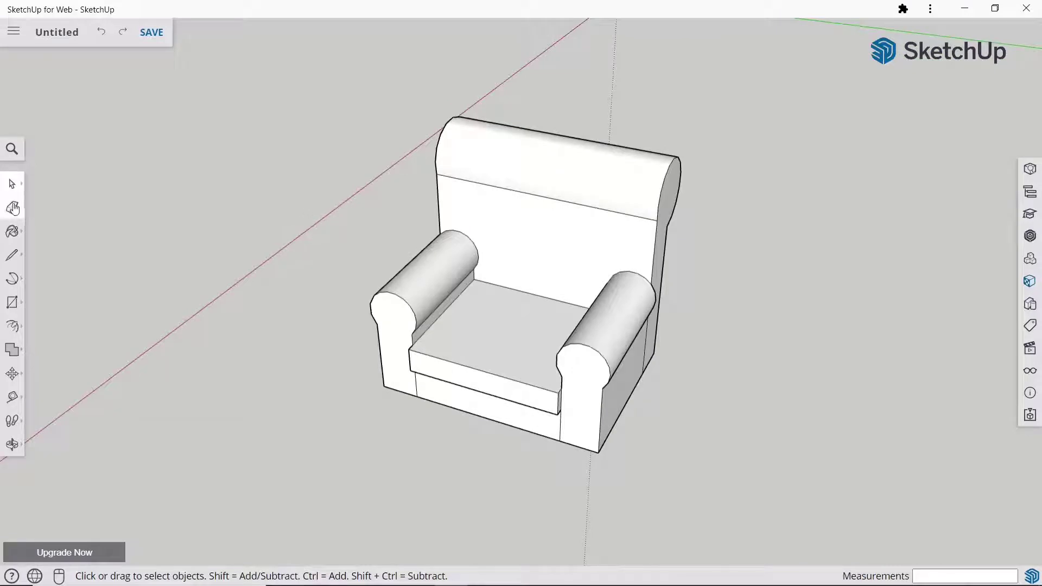
pyautogui.click(13, 209)
pyautogui.press('ctrl')
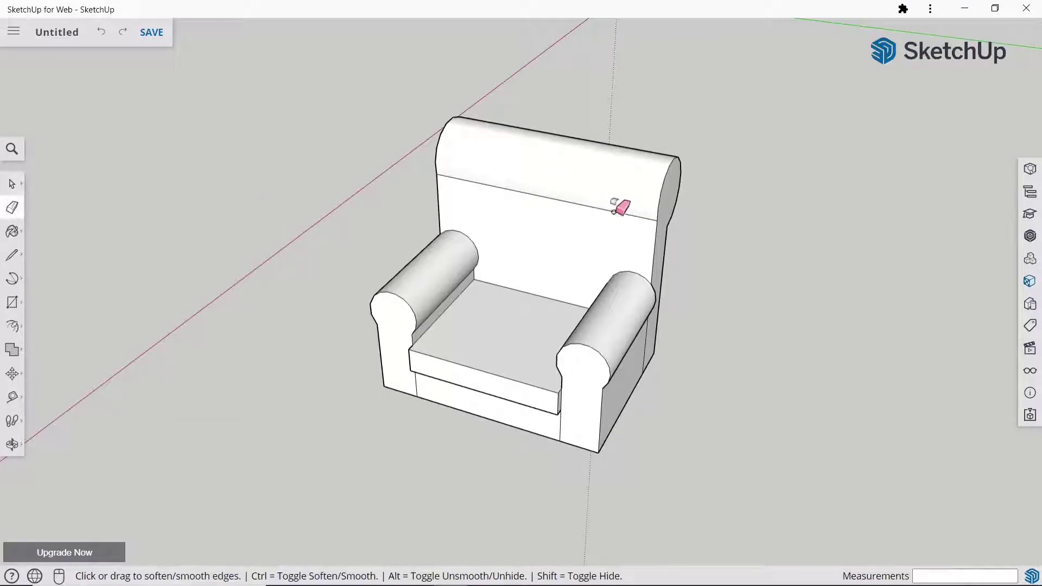
pyautogui.keyDown('ctrl'); pyautogui.click(613, 211); pyautogui.keyUp('ctrl')
pyautogui.scroll(4, 478, 404)
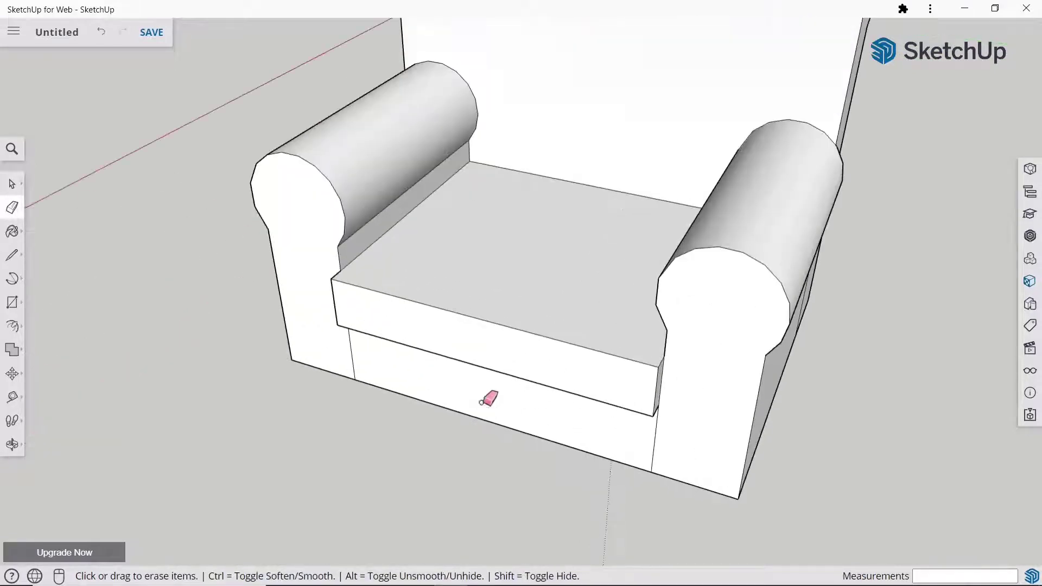
pyautogui.keyDown('ctrl'); pyautogui.click(504, 320); pyautogui.keyUp('ctrl')
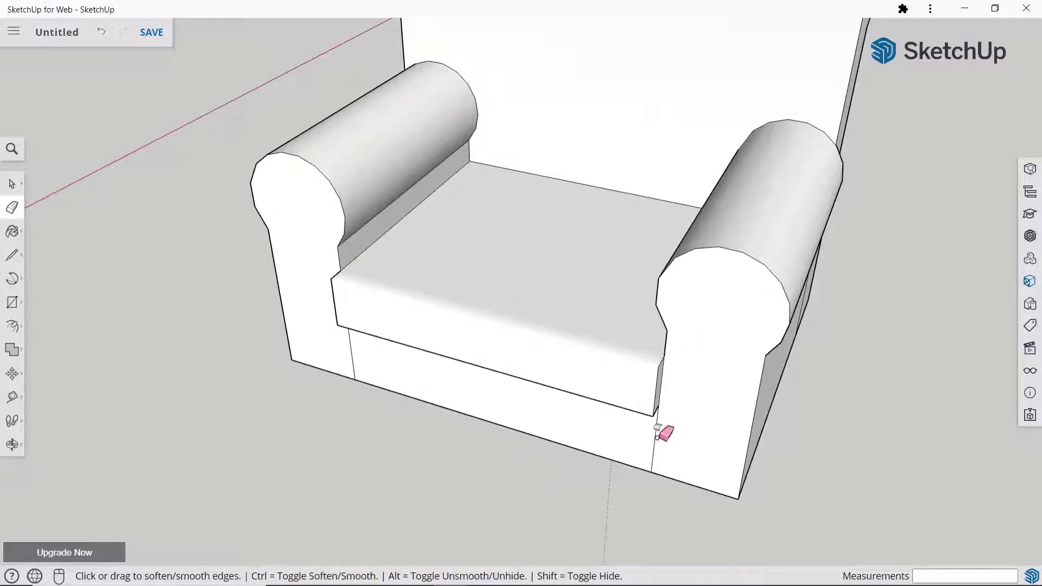
pyautogui.keyDown('ctrl'); pyautogui.click(353, 358); pyautogui.keyUp('ctrl')
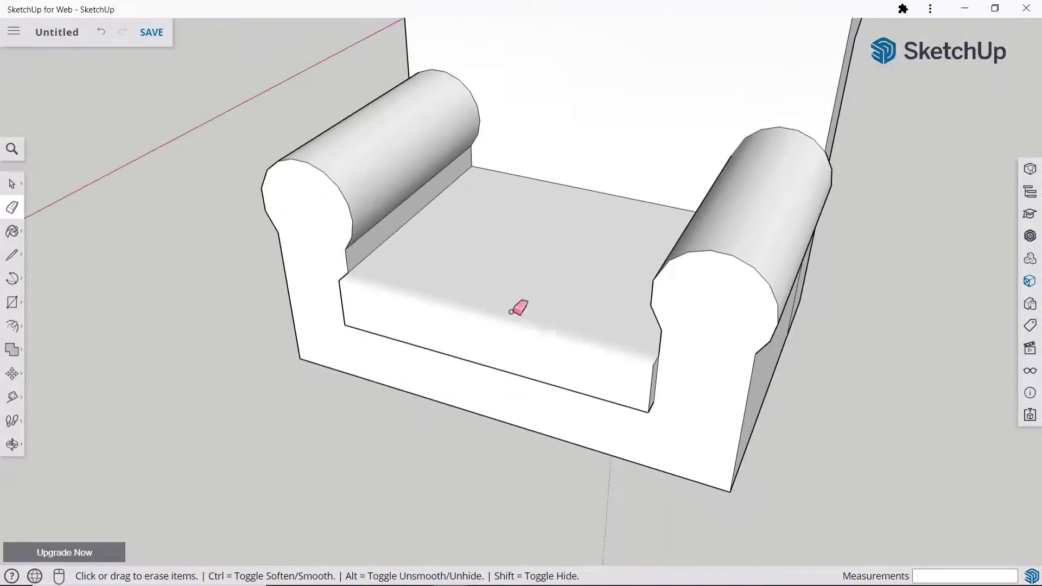
pyautogui.scroll(3, 493, 312)
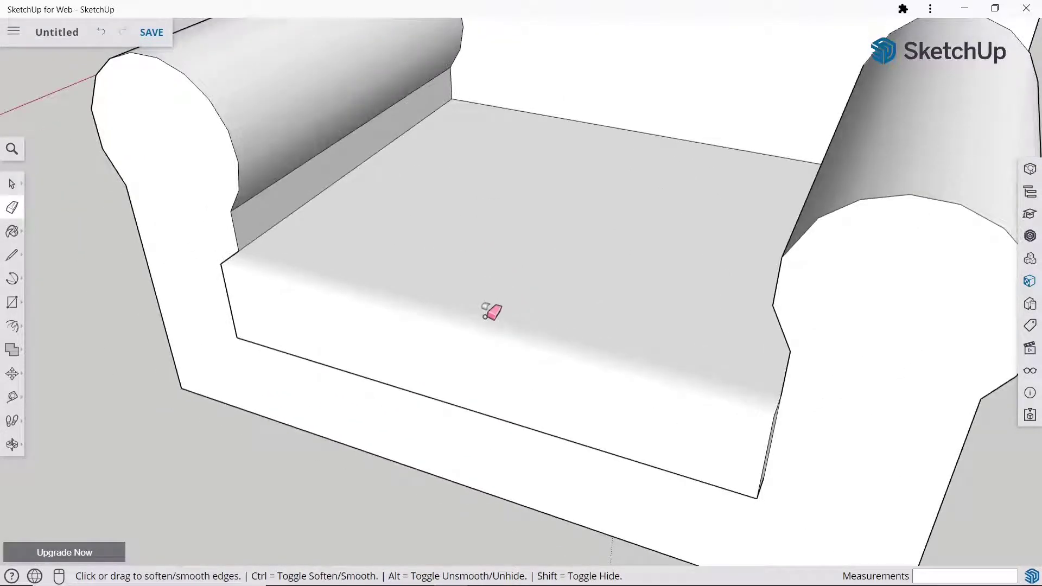
pyautogui.scroll(-2, 491, 312)
pyautogui.scroll(-3, 505, 307)
pyautogui.scroll(-2, 521, 310)
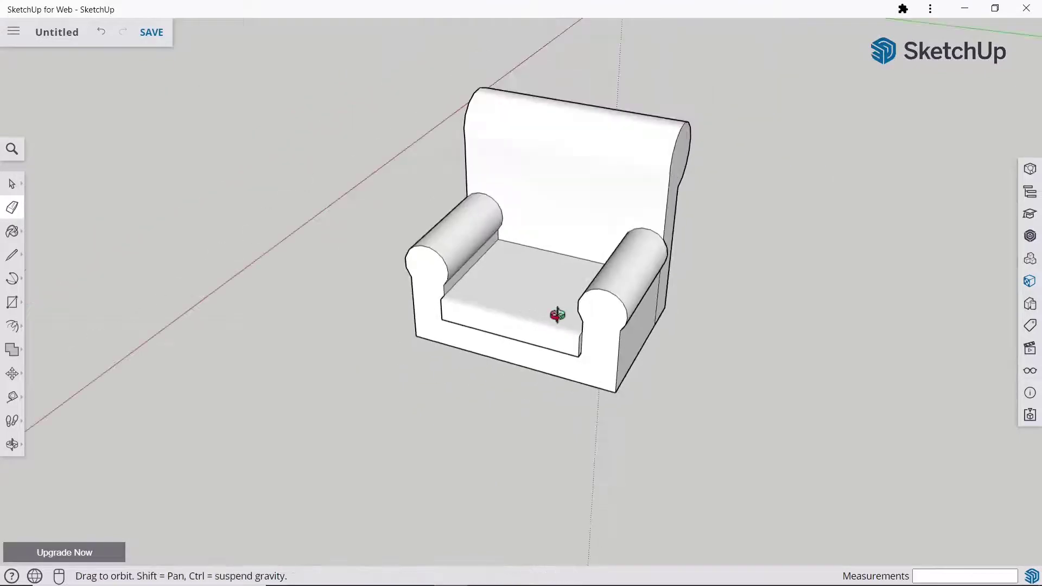
# - Soften the edge along the backrest's rounded top from a raised front view
pyautogui.moveTo(581, 274)
pyautogui.mouseDown(button='middle')
pyautogui.moveTo(591, 153)
pyautogui.moveTo(576, 190)
pyautogui.moveTo(587, 221)
pyautogui.mouseUp(button='middle')
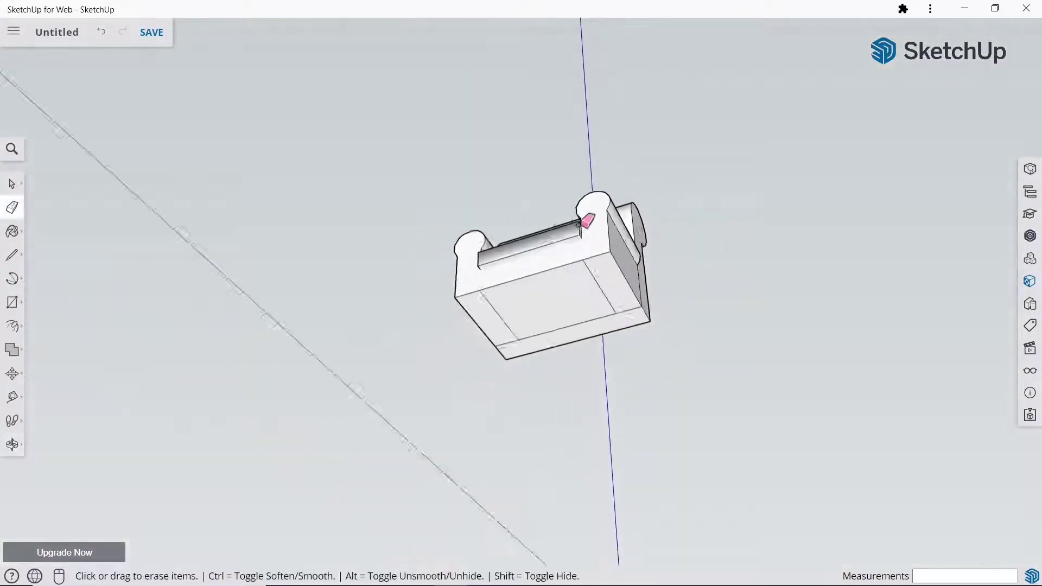
pyautogui.scroll(2, 564, 214)
pyautogui.scroll(2, 569, 239)
pyautogui.scroll(3, 580, 304)
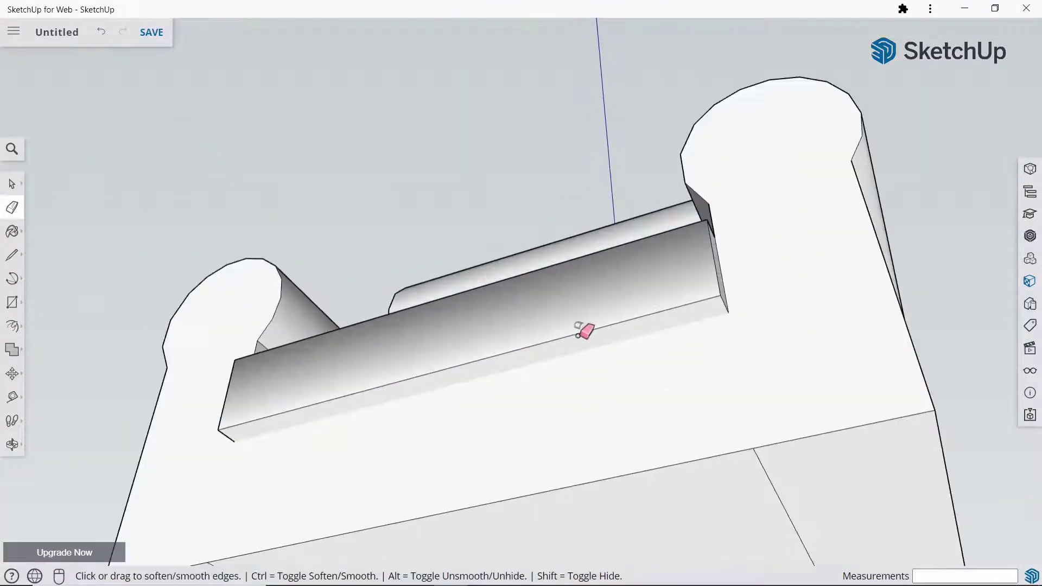
pyautogui.scroll(-1, 585, 331)
pyautogui.scroll(-3, 584, 327)
pyautogui.scroll(-2, 581, 277)
pyautogui.scroll(-1, 580, 330)
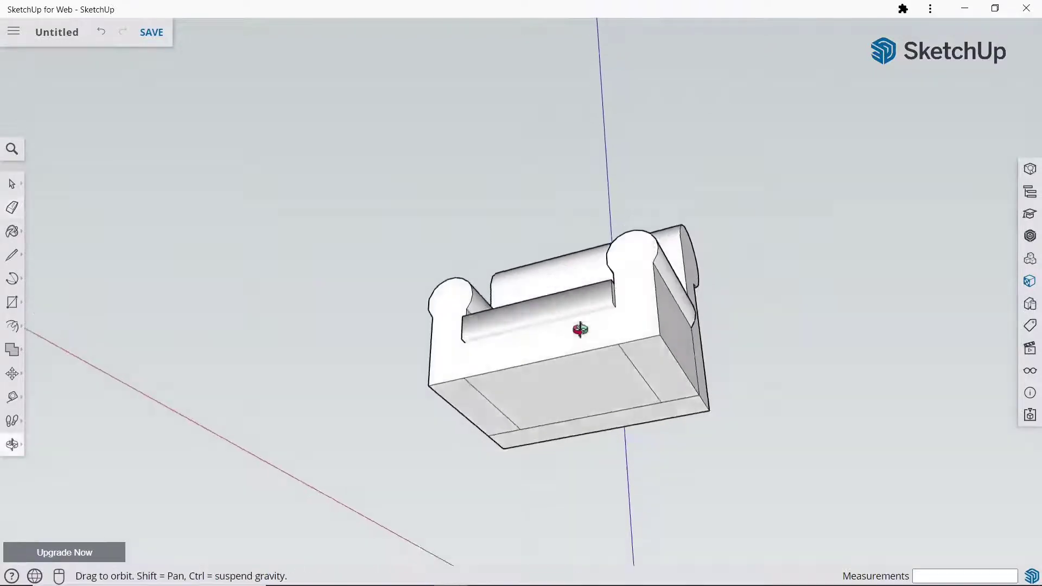
pyautogui.moveTo(579, 330)
pyautogui.mouseDown(button='middle')
pyautogui.moveTo(577, 483)
pyautogui.moveTo(624, 461)
pyautogui.moveTo(455, 449)
pyautogui.mouseUp(button='middle')
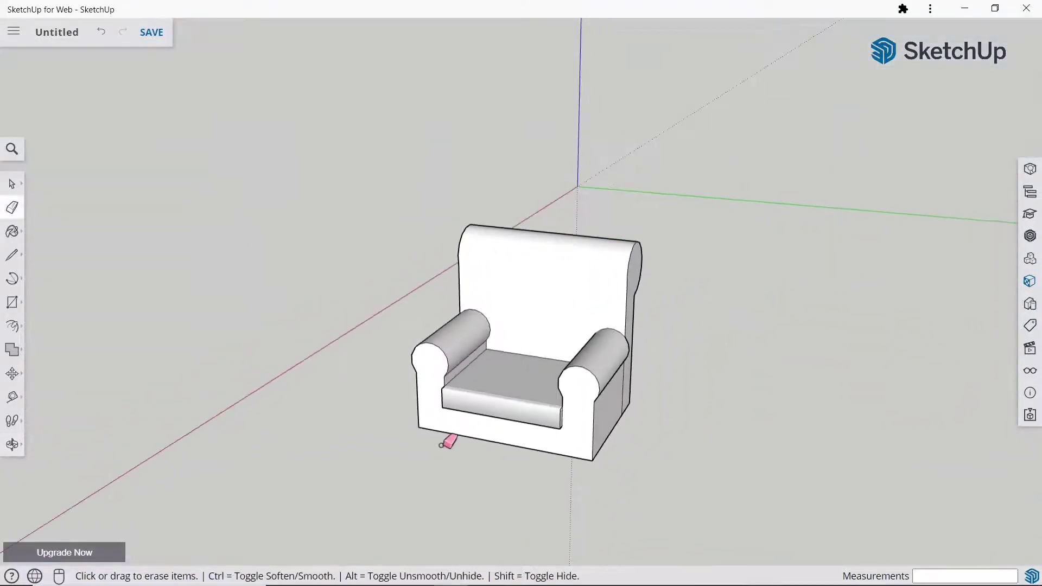
pyautogui.scroll(-1, 612, 353)
pyautogui.scroll(2, 409, 266)
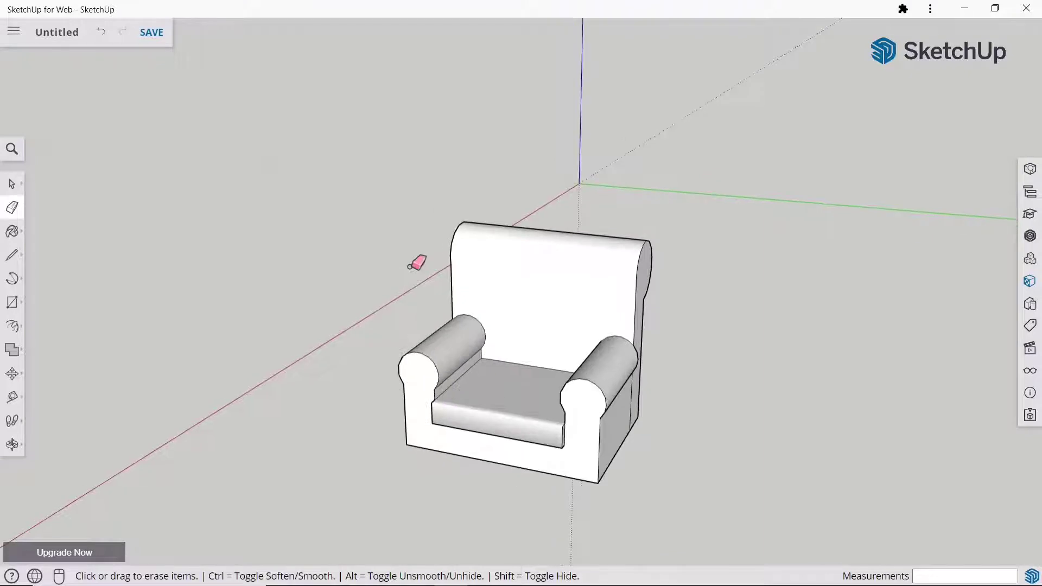
pyautogui.scroll(1, 668, 264)
pyautogui.scroll(3, 618, 251)
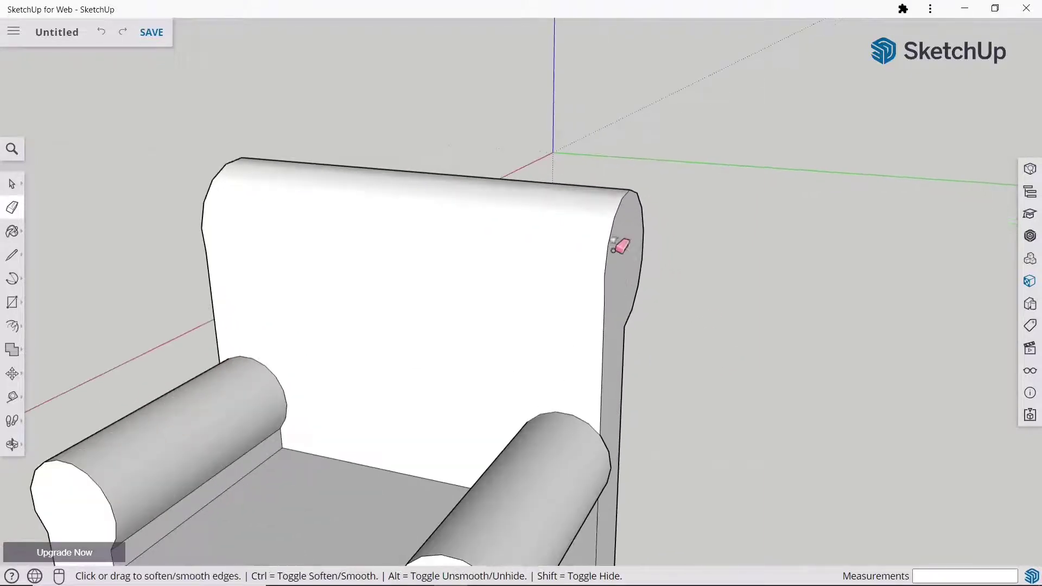
pyautogui.keyDown('ctrl'); pyautogui.moveTo(606, 239); pyautogui.dragTo(601, 299); pyautogui.keyUp('ctrl')
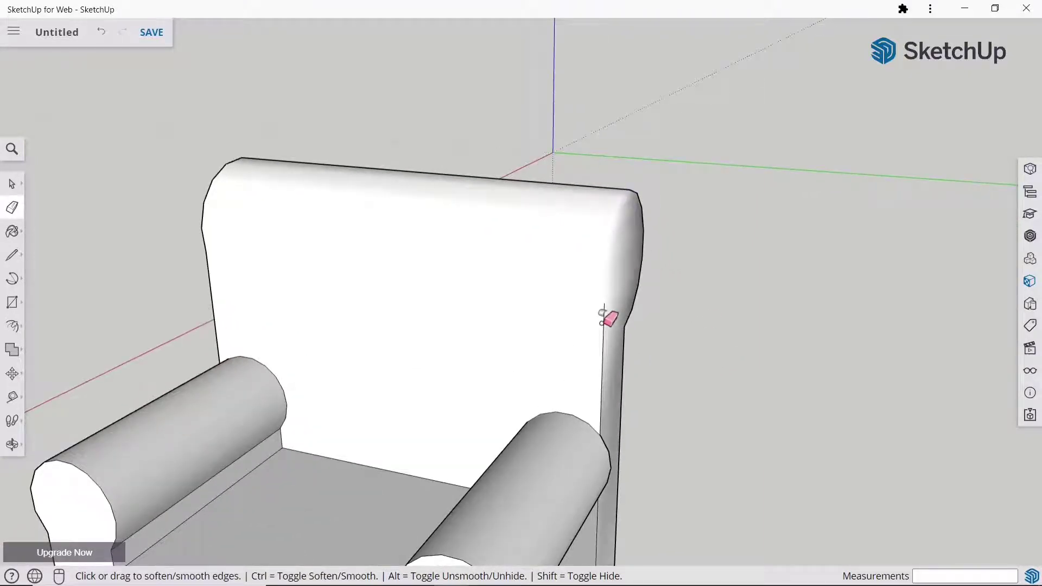
pyautogui.scroll(-3, 607, 317)
pyautogui.scroll(-2, 616, 302)
# - From the side, Ctrl-drag to soften the curved edge on the backrest's rolled top
pyautogui.moveTo(489, 353)
pyautogui.mouseDown(button='middle')
pyautogui.moveTo(773, 372)
pyautogui.moveTo(657, 370)
pyautogui.moveTo(688, 354)
pyautogui.mouseUp(button='middle')
pyautogui.press('ctrl')
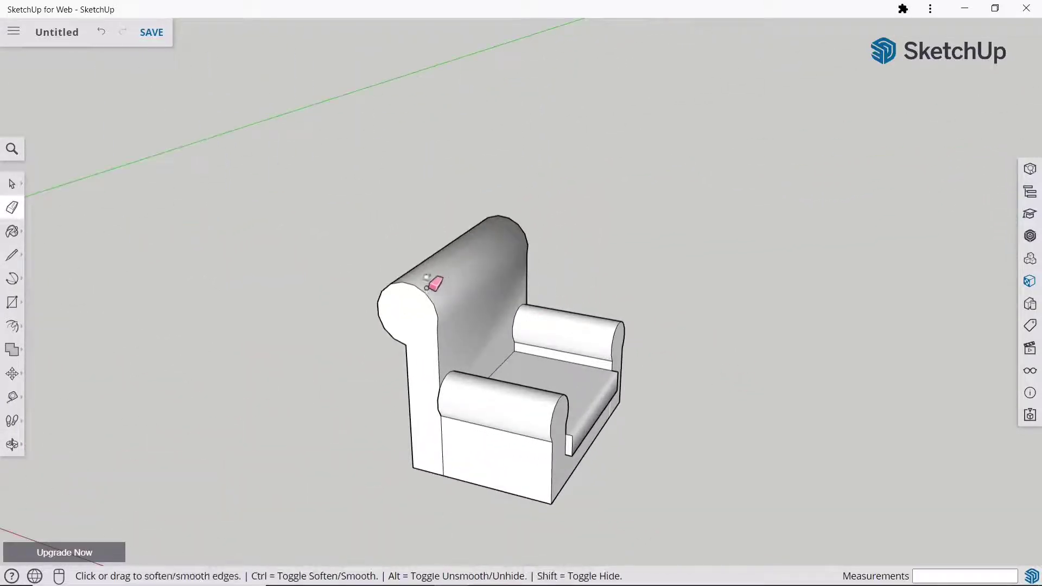
pyautogui.moveTo(421, 292)
pyautogui.keyDown('ctrl'); pyautogui.mouseDown()
pyautogui.moveTo(435, 322)
pyautogui.moveTo(440, 431)
pyautogui.mouseUp(); pyautogui.keyUp('ctrl')
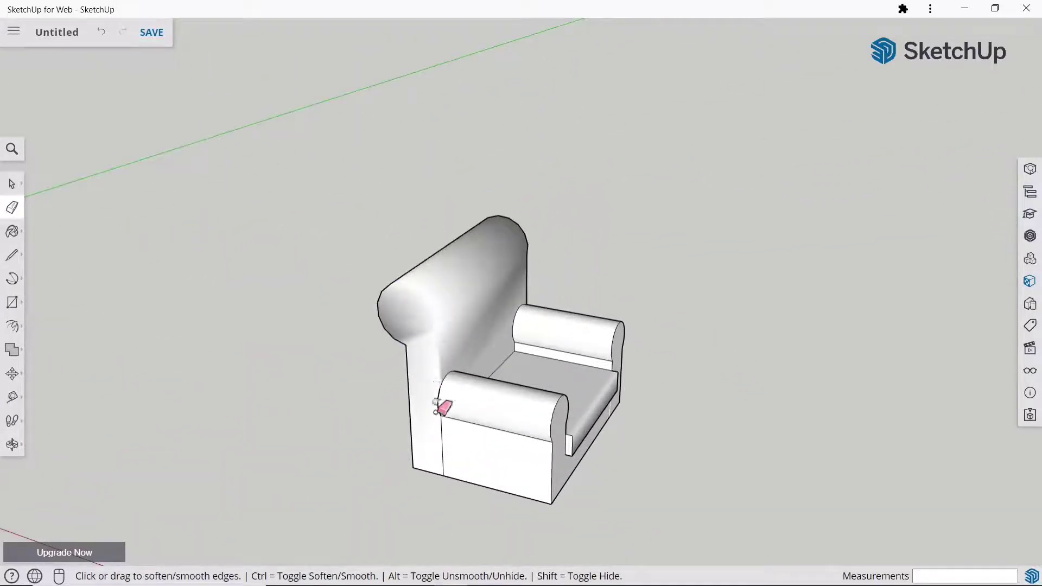
pyautogui.scroll(-3, 612, 307)
pyautogui.moveTo(612, 308)
pyautogui.mouseDown(button='middle')
pyautogui.moveTo(304, 295)
pyautogui.moveTo(564, 305)
pyautogui.moveTo(306, 297)
pyautogui.moveTo(570, 356)
pyautogui.moveTo(543, 366)
pyautogui.moveTo(614, 305)
pyautogui.moveTo(473, 350)
pyautogui.moveTo(619, 374)
pyautogui.moveTo(609, 318)
pyautogui.moveTo(494, 337)
pyautogui.moveTo(407, 379)
pyautogui.moveTo(436, 378)
pyautogui.mouseUp(button='middle')
pyautogui.scroll(5, 548, 366)
pyautogui.scroll(-5, 559, 369)
# - Soften the diagonal line and short corner line on the armchair's bottom face with the Ctrl-Eraser
pyautogui.press('space')
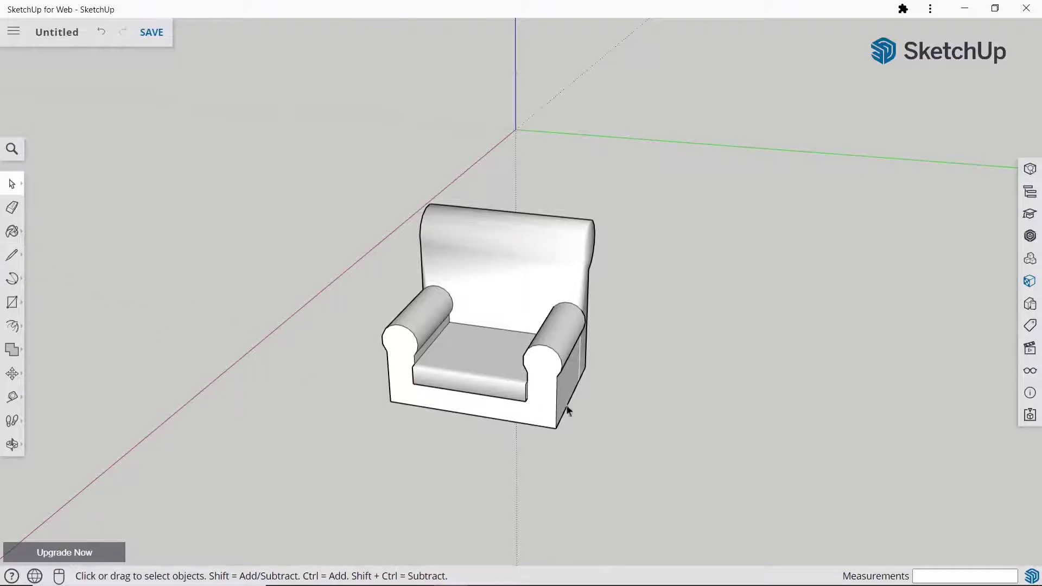
pyautogui.moveTo(567, 411)
pyautogui.mouseDown(button='middle')
pyautogui.moveTo(549, 249)
pyautogui.moveTo(516, 363)
pyautogui.moveTo(493, 174)
pyautogui.moveTo(509, 333)
pyautogui.mouseUp(button='middle')
pyautogui.scroll(-3, 507, 335)
pyautogui.scroll(5, 505, 337)
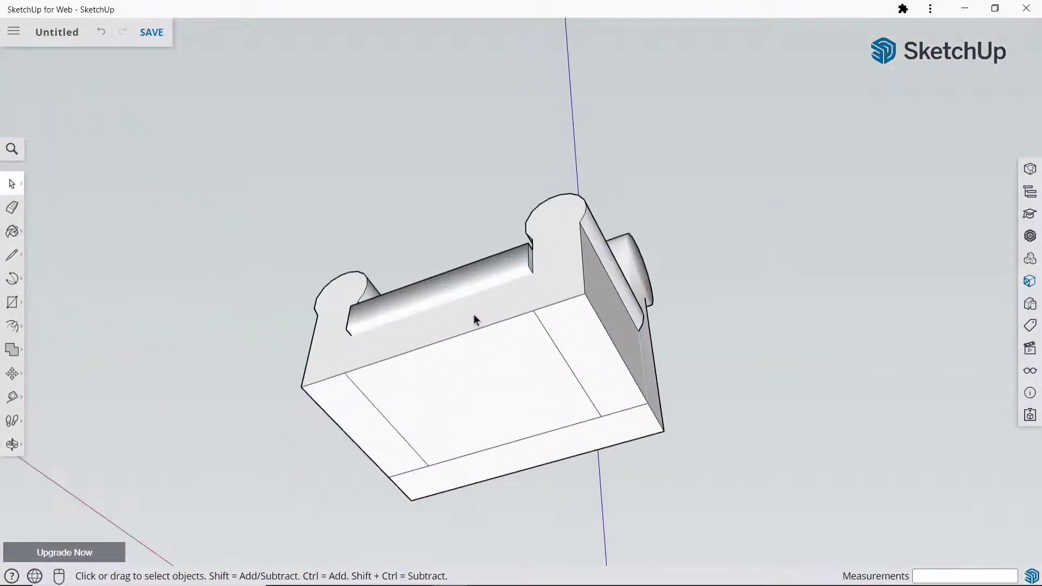
pyautogui.click(12, 208)
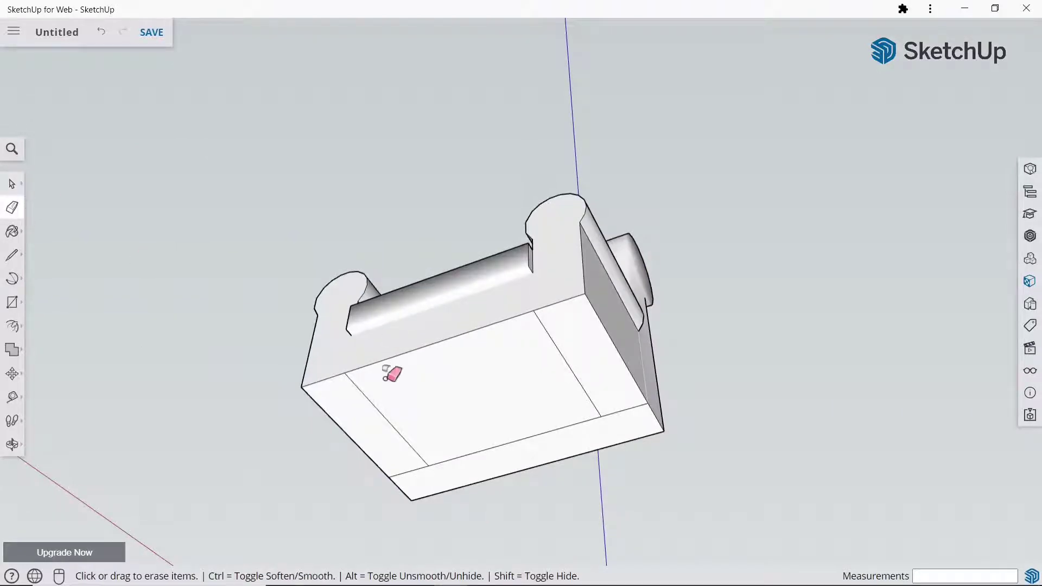
pyautogui.press('ctrl')
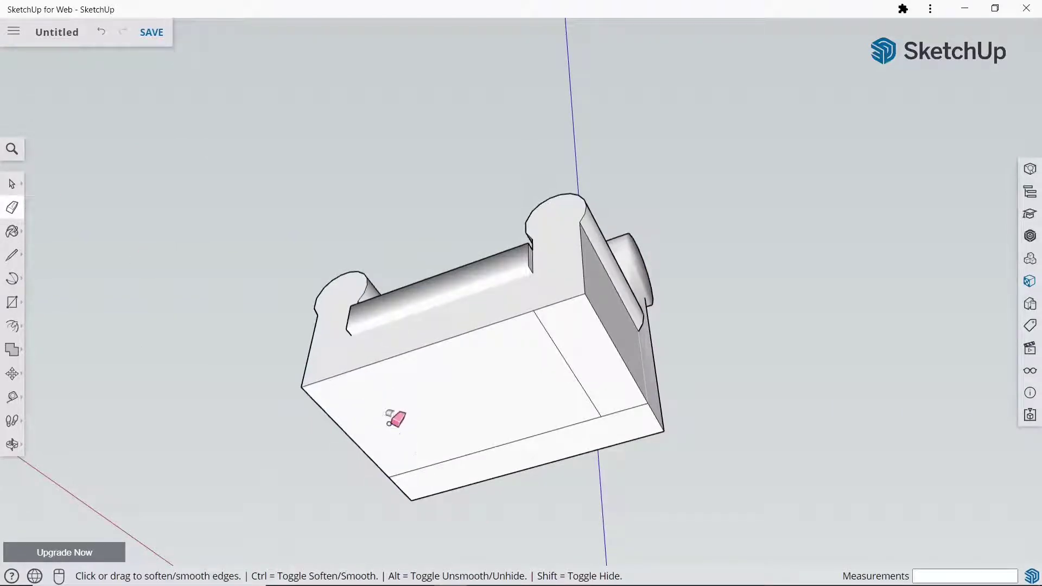
pyautogui.keyDown('ctrl'); pyautogui.click(558, 351); pyautogui.keyUp('ctrl')
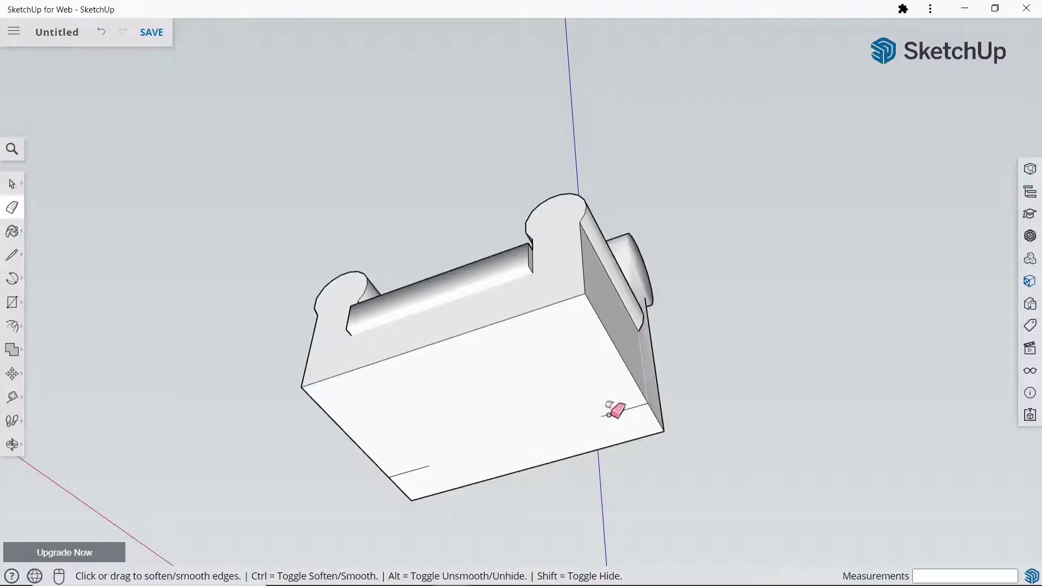
pyautogui.keyDown('ctrl'); pyautogui.click(407, 471); pyautogui.keyUp('ctrl')
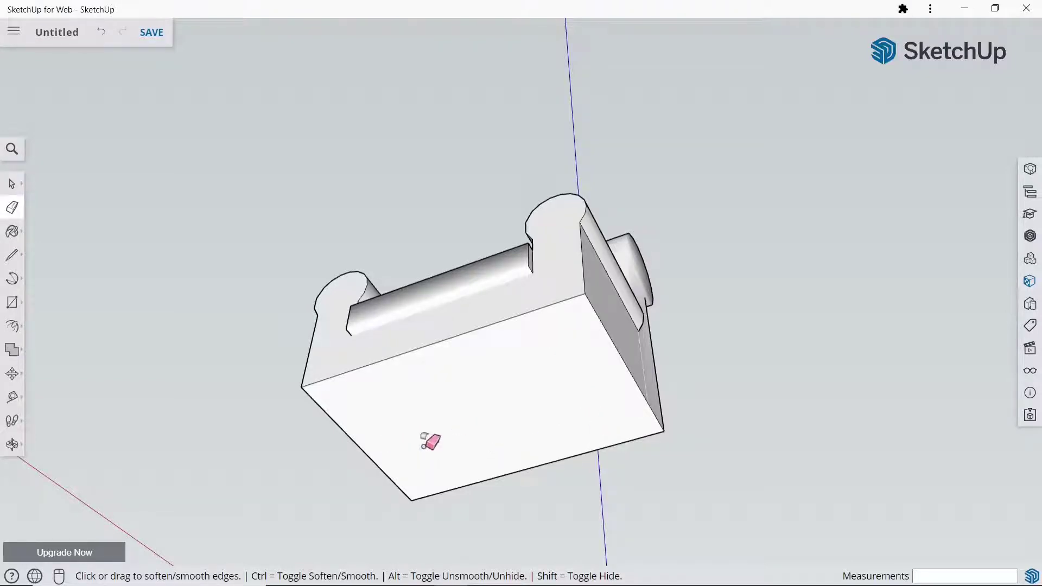
pyautogui.click(13, 303)
# - Draw the first small foot circle near a corner of the underside
pyautogui.click(66, 300)
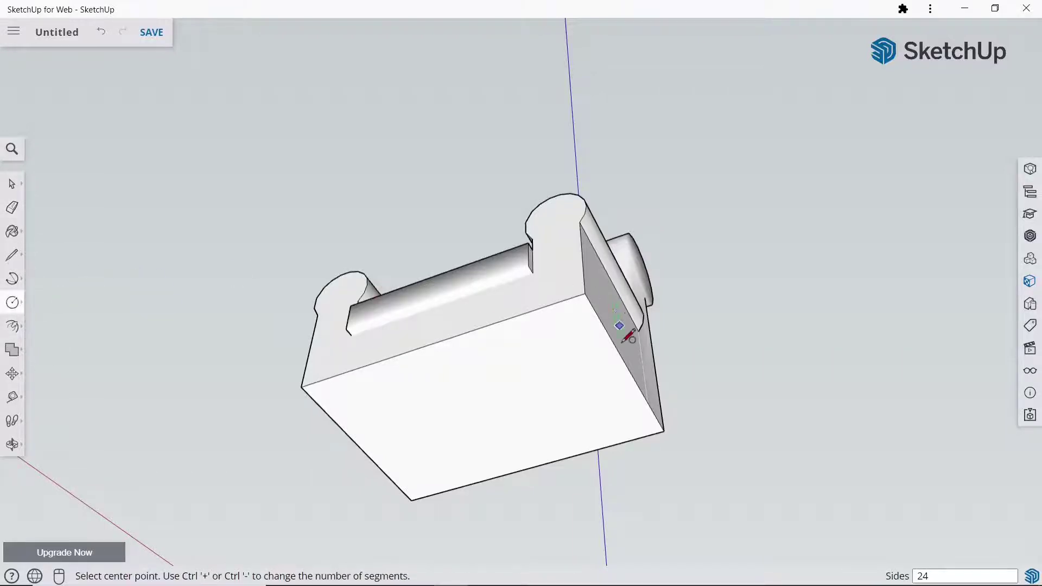
pyautogui.scroll(3, 645, 334)
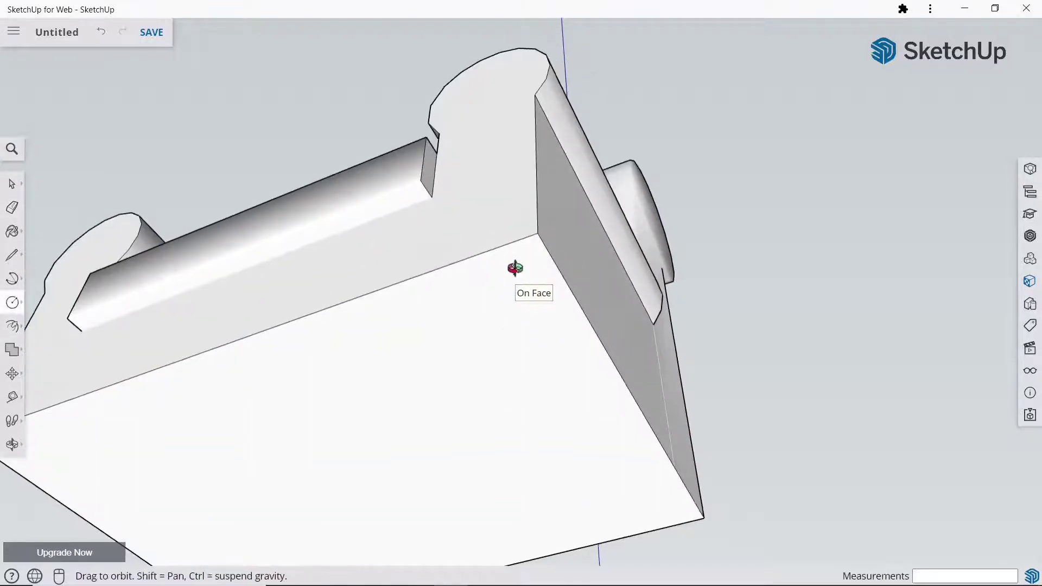
pyautogui.moveTo(513, 284); pyautogui.dragTo(526, 242, button='middle')
pyautogui.click(518, 244)
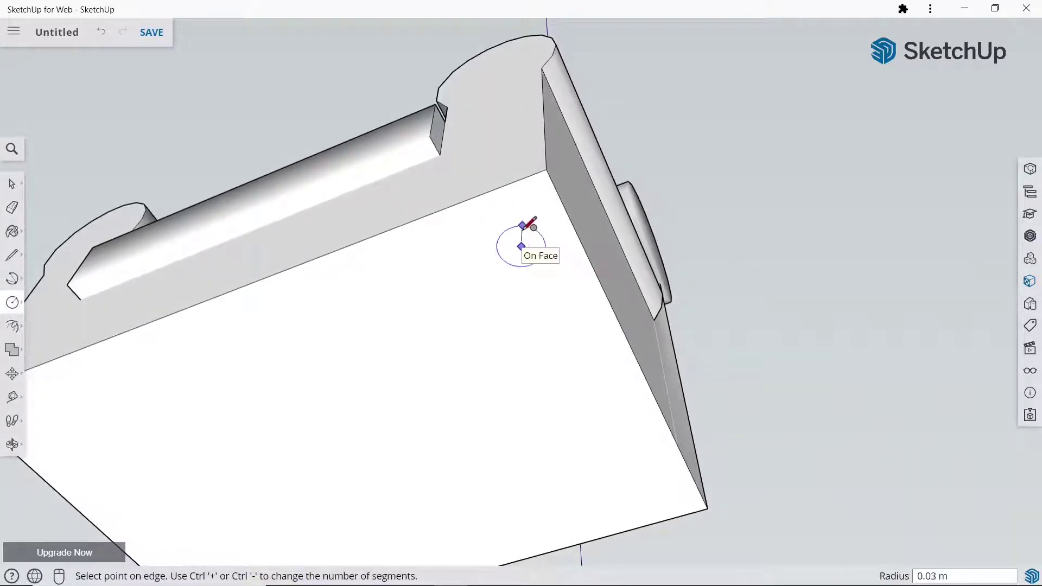
pyautogui.click(516, 222)
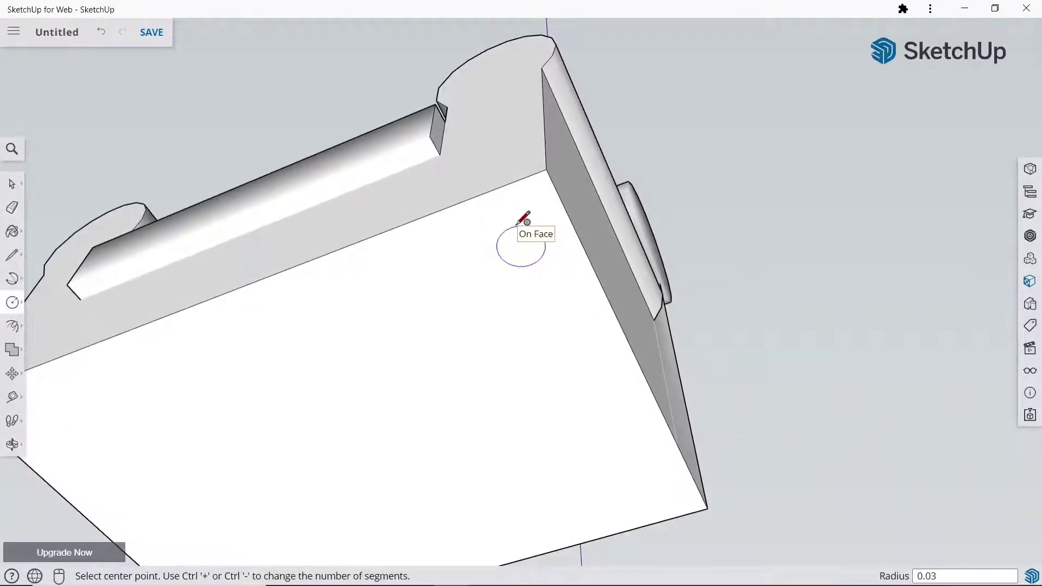
pyautogui.scroll(-2, 519, 225)
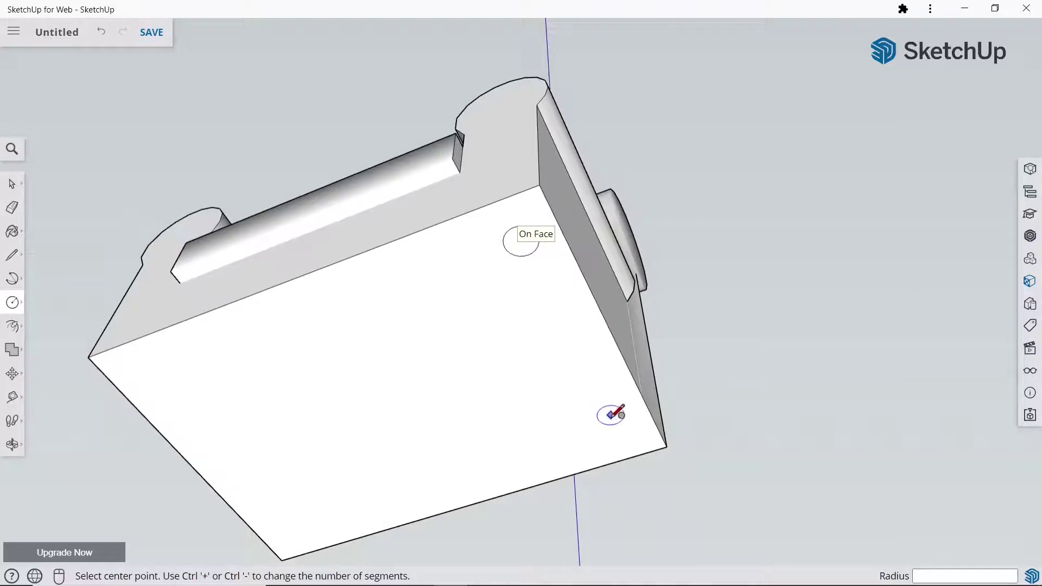
# - Draw three more 0.03 m radius circles at the remaining underside corners
pyautogui.moveTo(621, 430); pyautogui.dragTo(623, 313, button='middle')
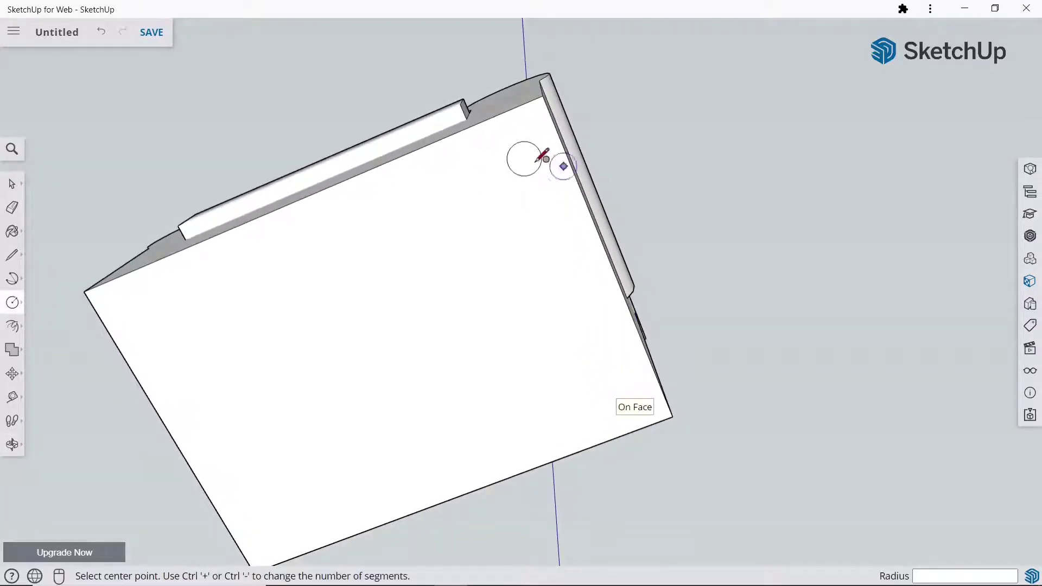
pyautogui.click(615, 394)
pyautogui.write('0.03')
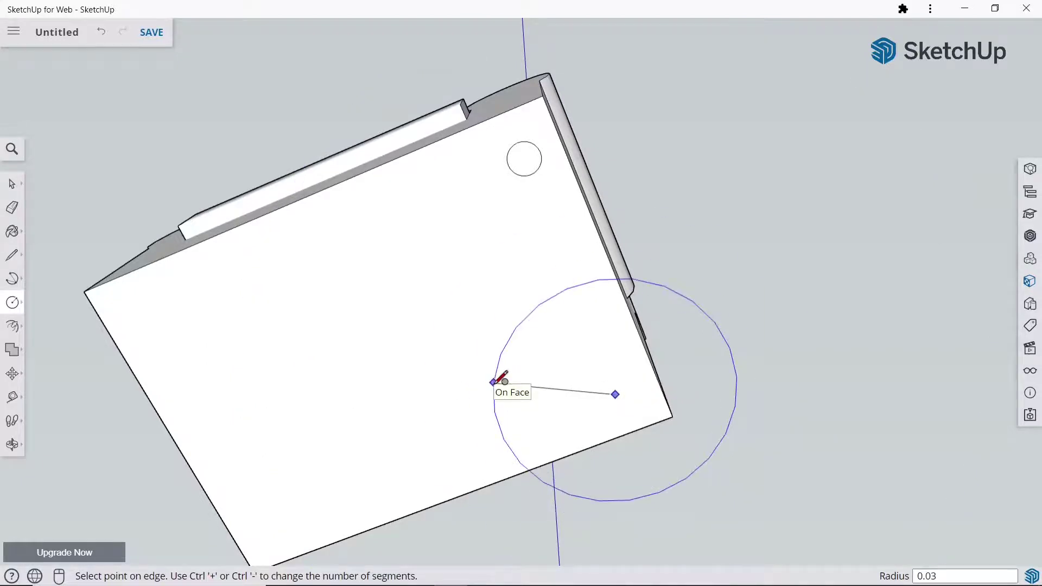
pyautogui.press('Return')
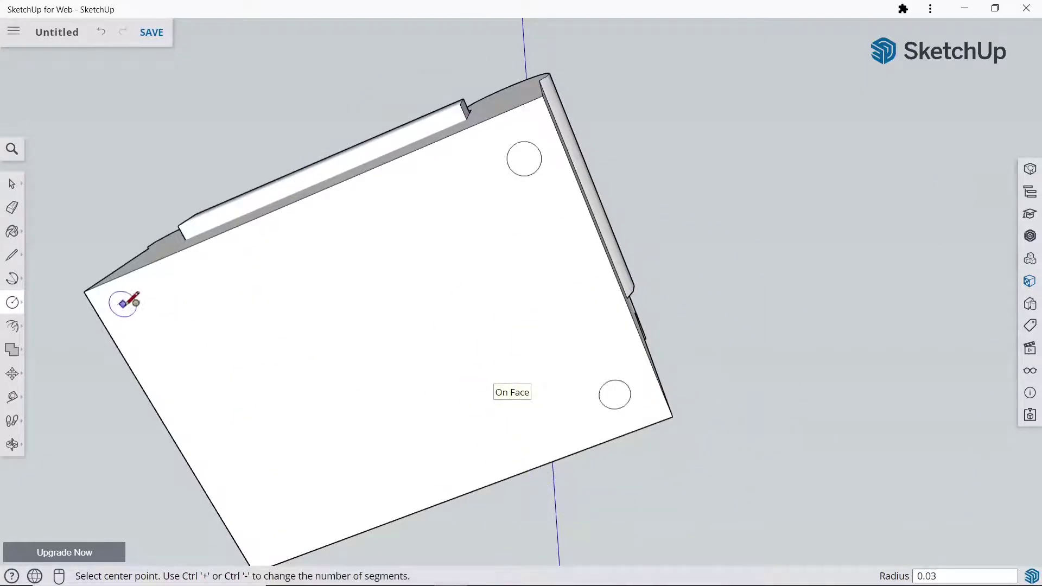
pyautogui.click(139, 306)
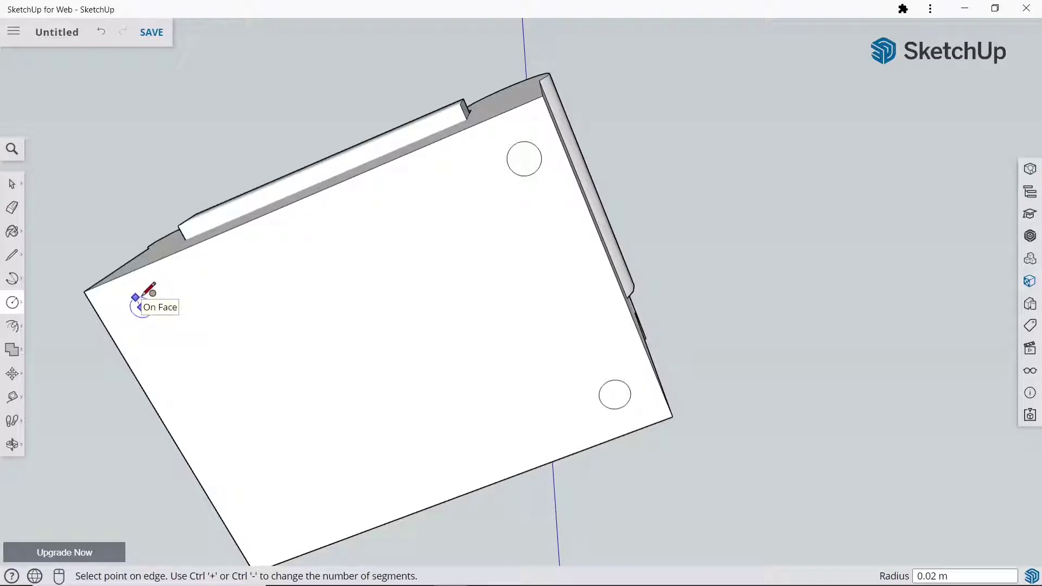
pyautogui.press('Return')
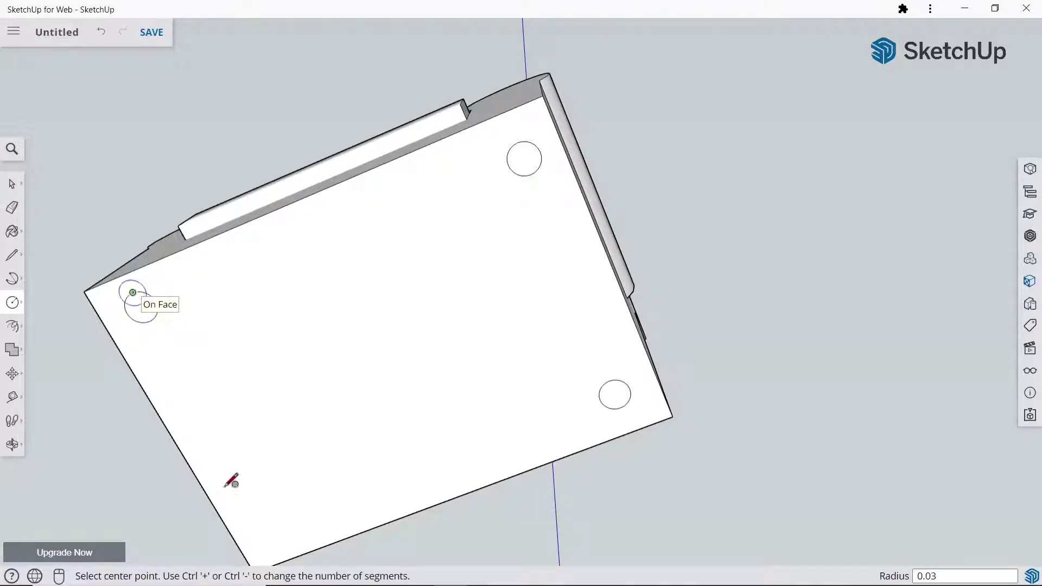
pyautogui.click(265, 533)
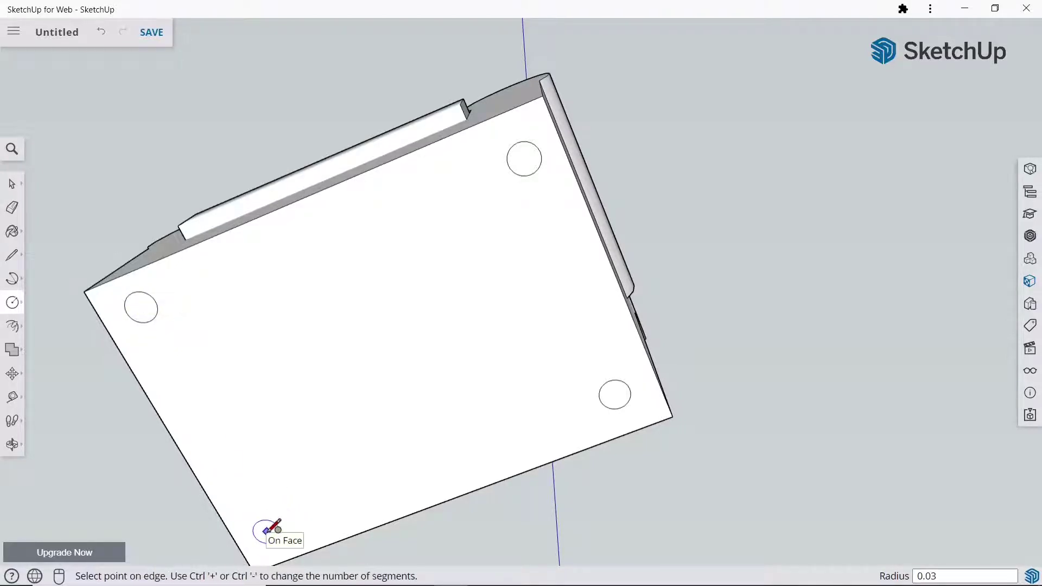
pyautogui.write('3')
pyautogui.press('Return')
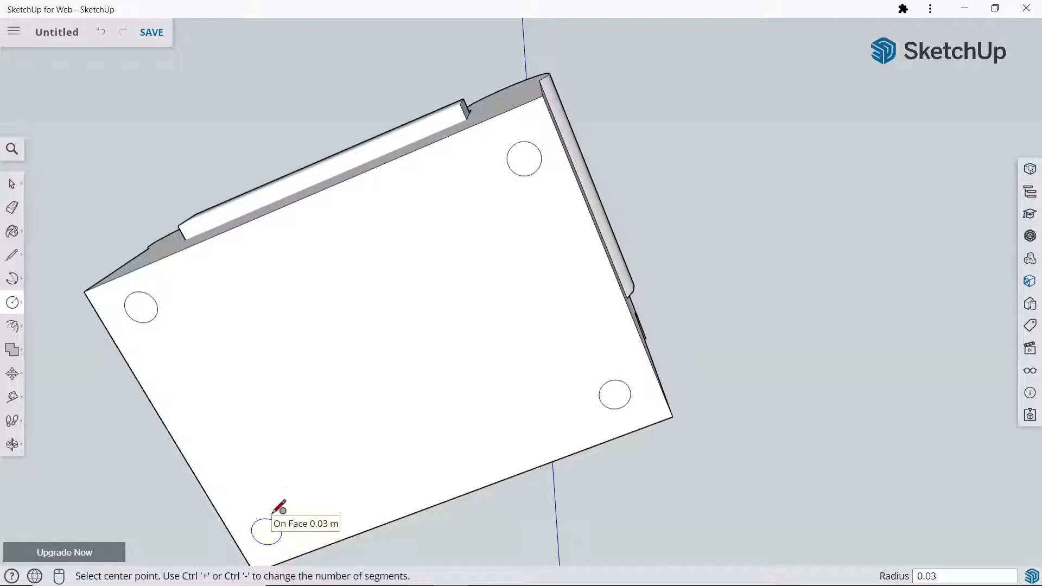
pyautogui.scroll(-3, 476, 298)
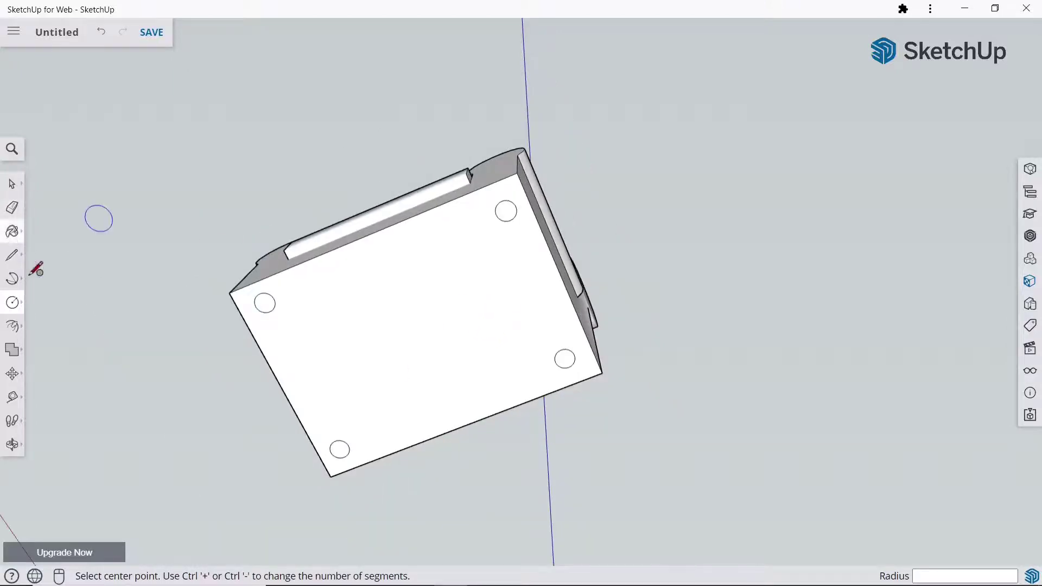
# - Push/Pull all four underside circles 0.06 m into cylindrical feet
pyautogui.click(18, 328)
pyautogui.click(46, 298)
pyautogui.moveTo(293, 333); pyautogui.dragTo(270, 356, button='middle')
pyautogui.click(272, 342)
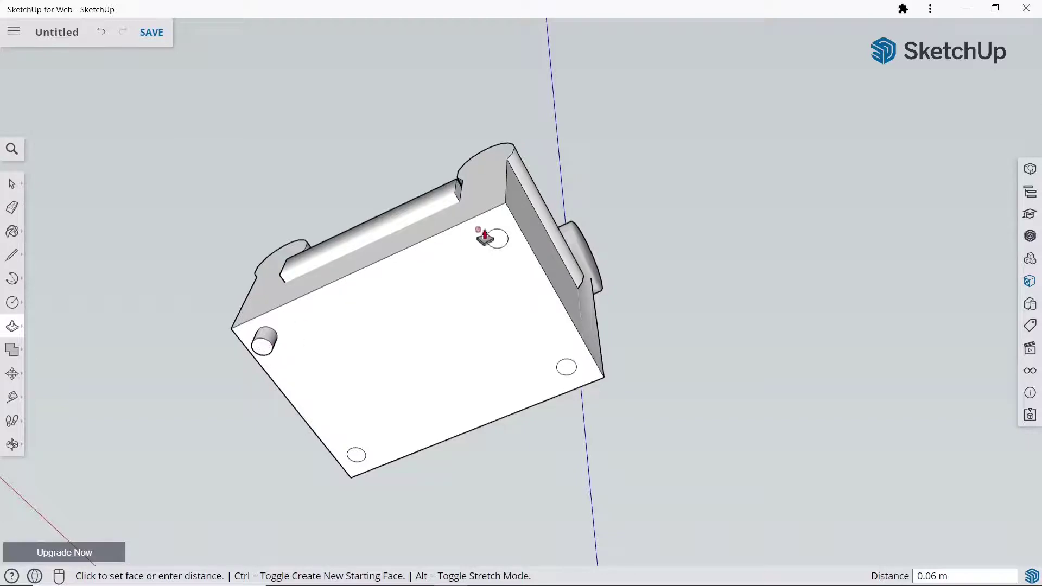
pyautogui.click(496, 240)
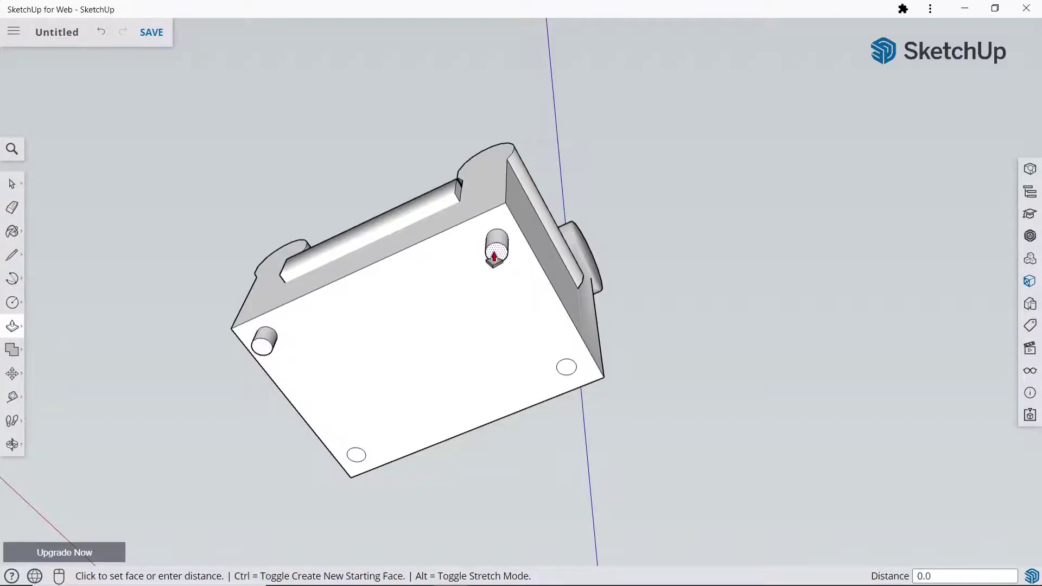
pyautogui.click(351, 460)
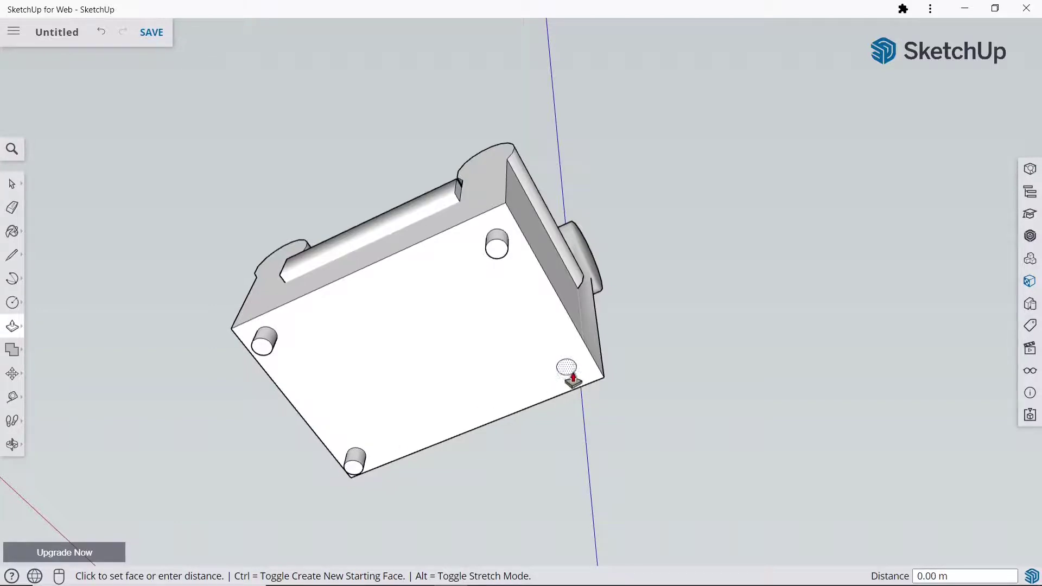
pyautogui.click(573, 379)
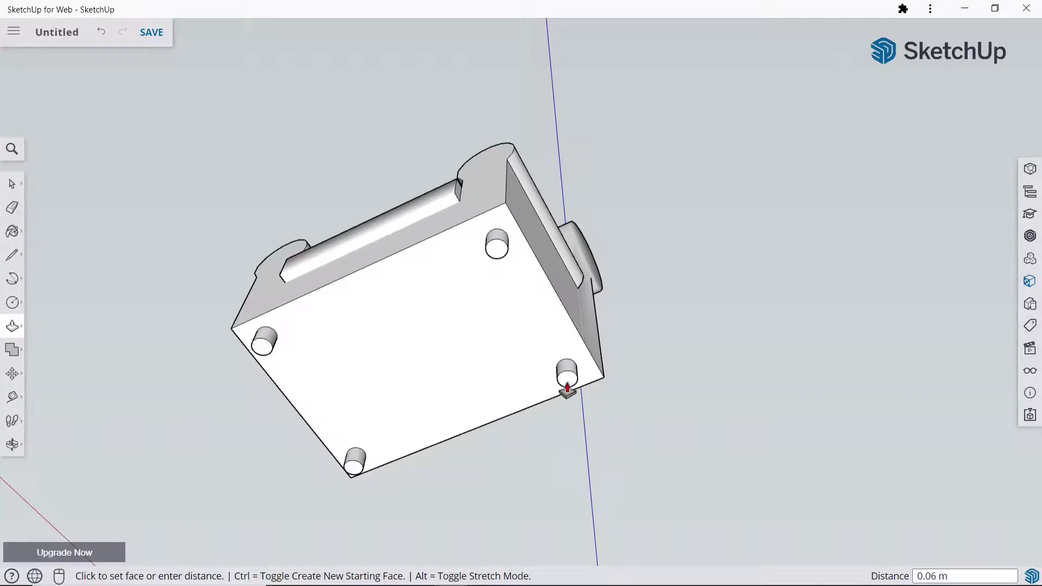
# - Orbit around the armchair to check the feet from the front and a three-quarter view
pyautogui.scroll(3, 563, 234)
pyautogui.scroll(-5, 564, 235)
pyautogui.moveTo(564, 234)
pyautogui.mouseDown(button='middle')
pyautogui.moveTo(556, 463)
pyautogui.moveTo(495, 295)
pyautogui.moveTo(233, 320)
pyautogui.mouseUp(button='middle')
pyautogui.moveTo(233, 320)
pyautogui.mouseDown()
pyautogui.moveTo(830, 309)
pyautogui.moveTo(960, 293)
pyautogui.moveTo(652, 358)
pyautogui.moveTo(558, 391)
pyautogui.mouseUp()
pyautogui.press('p')
pyautogui.moveTo(558, 391)
pyautogui.mouseDown(button='middle')
pyautogui.moveTo(530, 400)
pyautogui.moveTo(358, 150)
pyautogui.mouseUp(button='middle')
# - Soften the outline edges of the right and left rolled armrests with the Ctrl-Eraser
pyautogui.scroll(2, 358, 150)
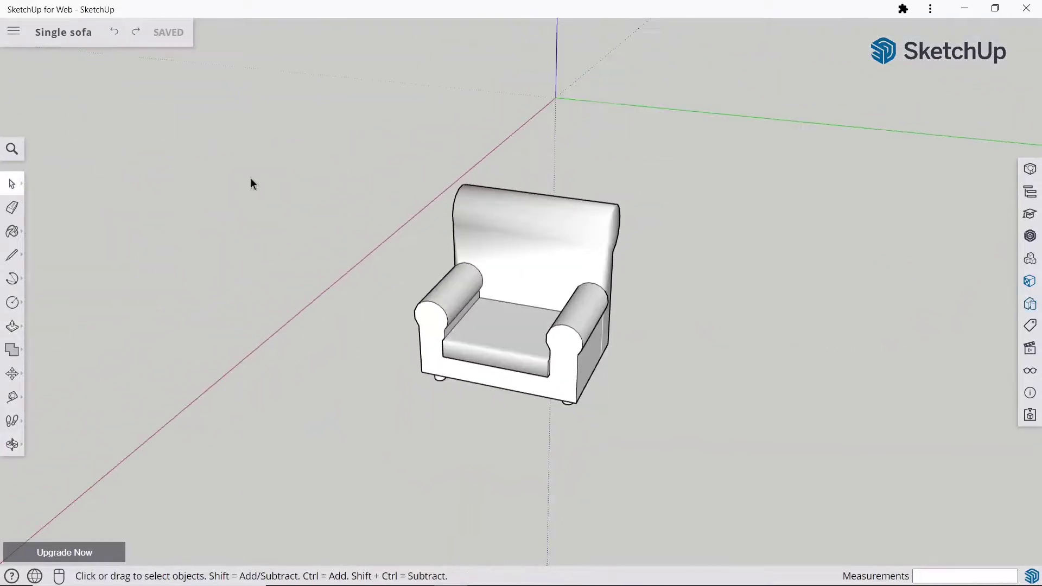
pyautogui.click(12, 207)
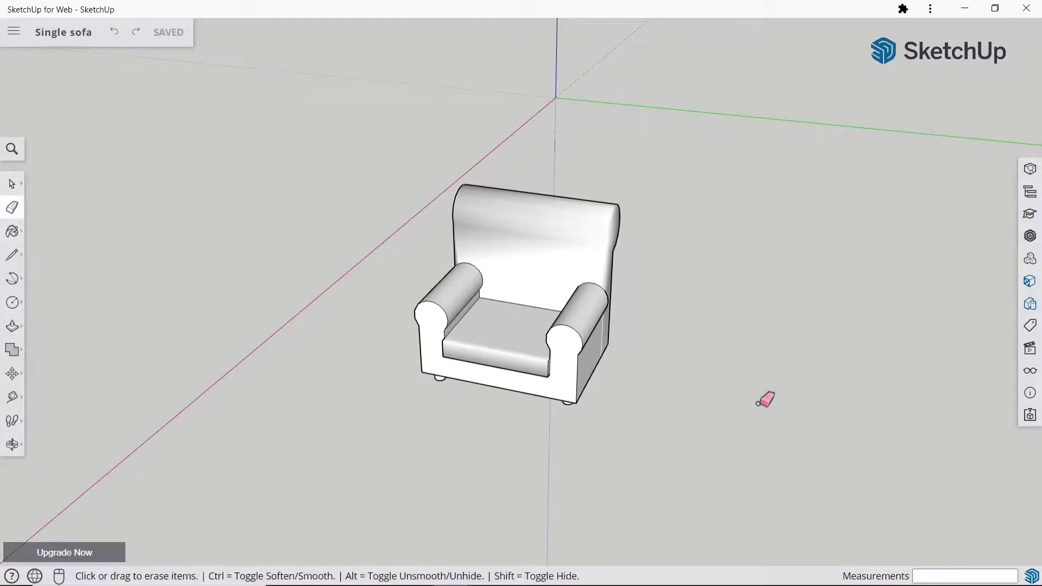
pyautogui.scroll(3, 353, 233)
pyautogui.scroll(-1, 282, 206)
pyautogui.press('ctrl')
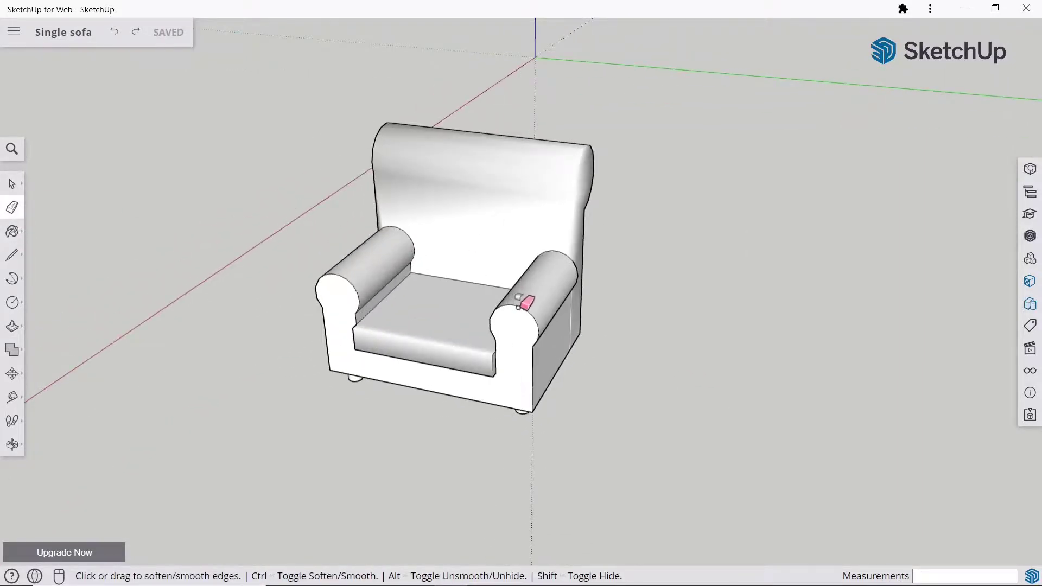
pyautogui.keyDown('ctrl'); pyautogui.click(519, 306); pyautogui.keyUp('ctrl')
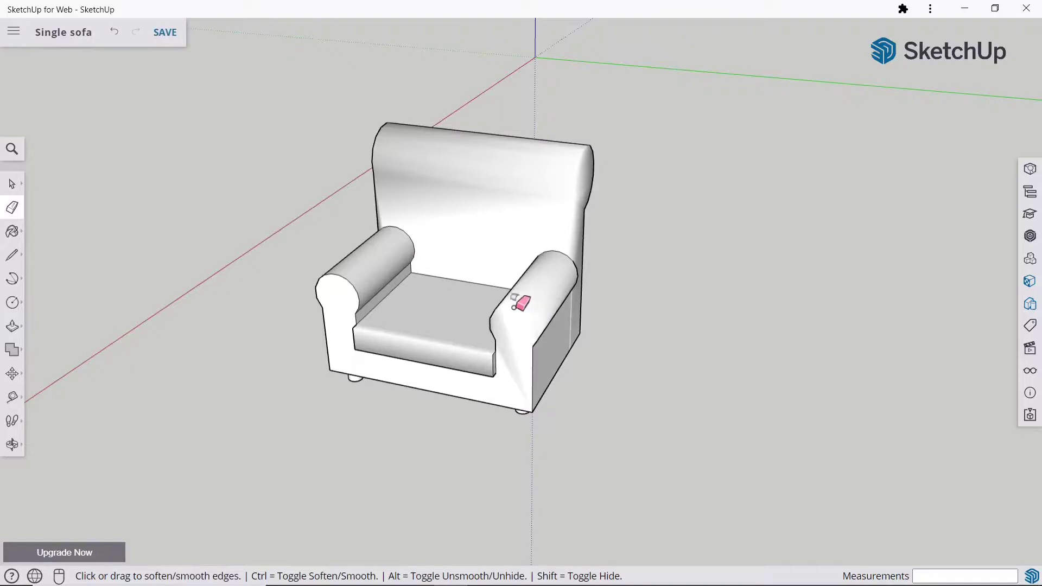
pyautogui.keyDown('ctrl'); pyautogui.click(338, 274); pyautogui.keyUp('ctrl')
pyautogui.scroll(-3, 570, 320)
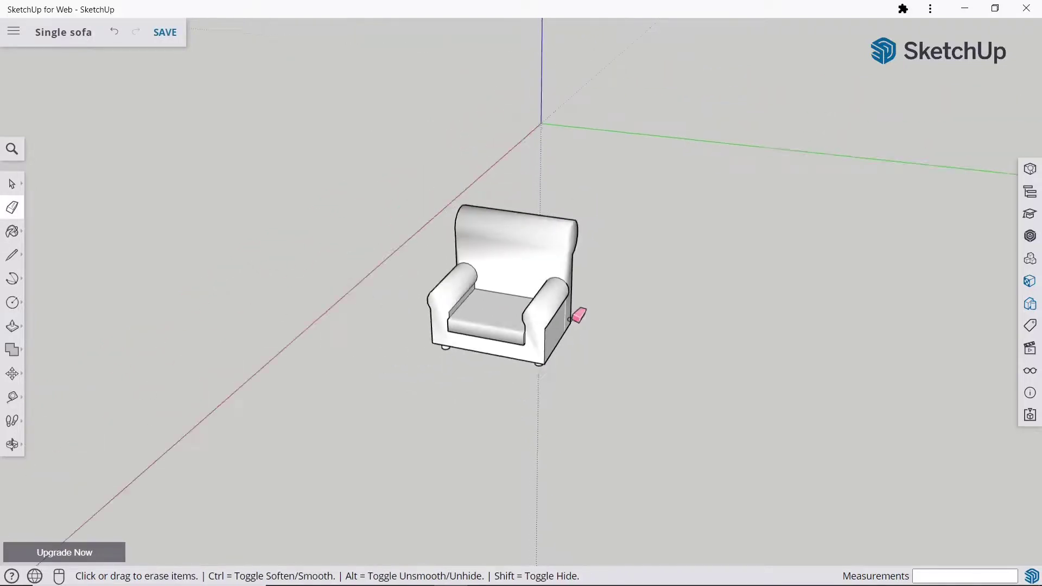
pyautogui.scroll(2, 408, 234)
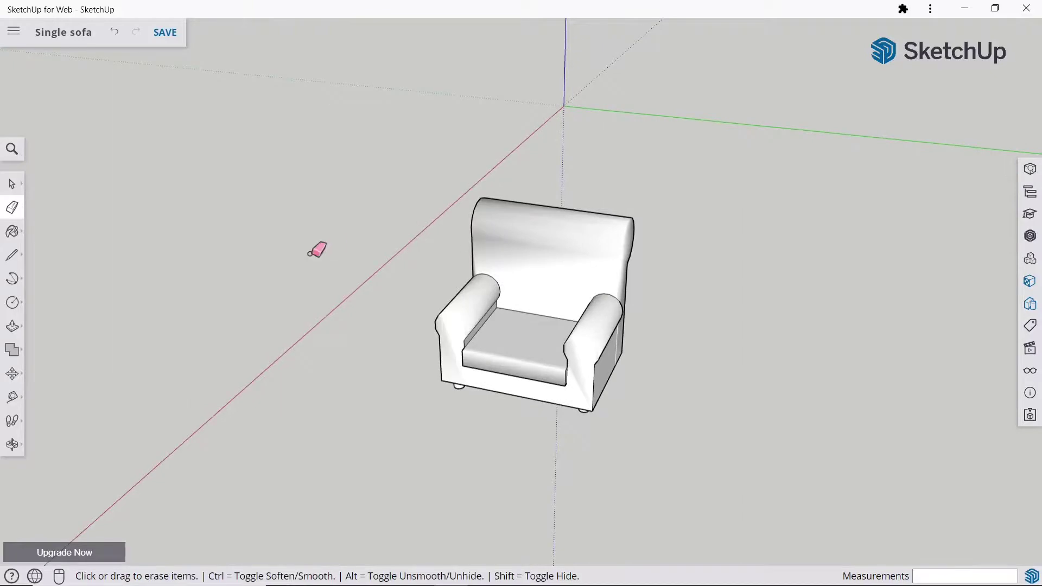
pyautogui.moveTo(496, 318)
pyautogui.mouseDown(button='middle')
pyautogui.moveTo(571, 273)
pyautogui.moveTo(495, 326)
pyautogui.mouseUp(button='middle')
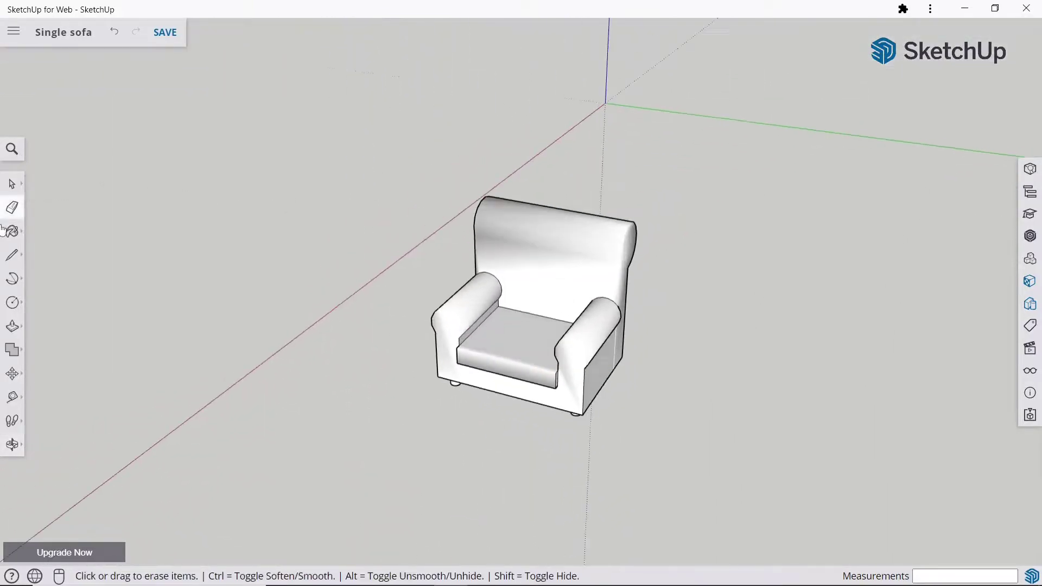
pyautogui.click(12, 183)
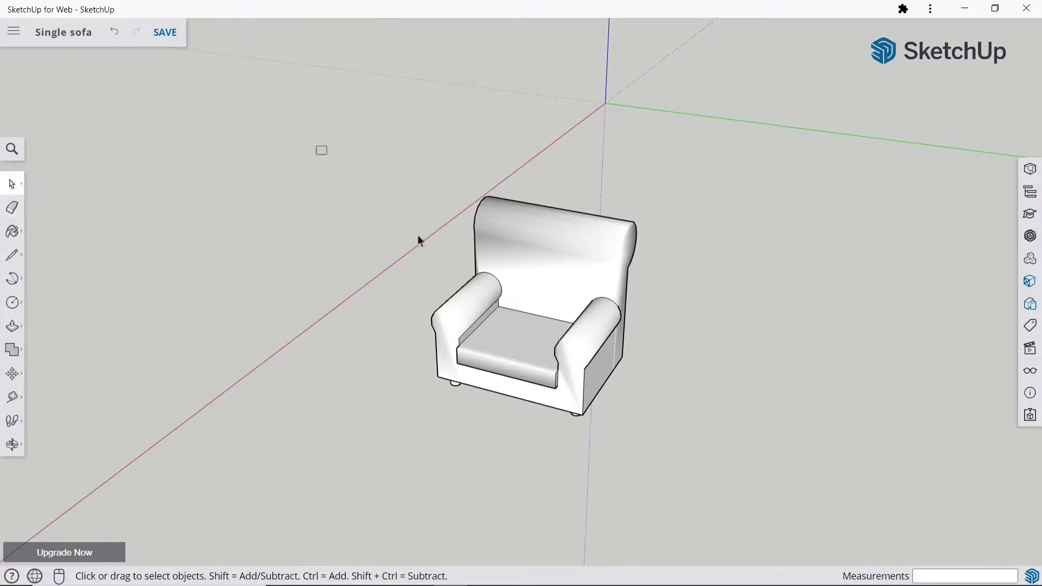
# - Select the whole sofa and paint it with the Wallpaper Dog Bone material, then deselect
pyautogui.moveTo(418, 239); pyautogui.dragTo(679, 431)
pyautogui.moveTo(400, 157); pyautogui.dragTo(747, 529)
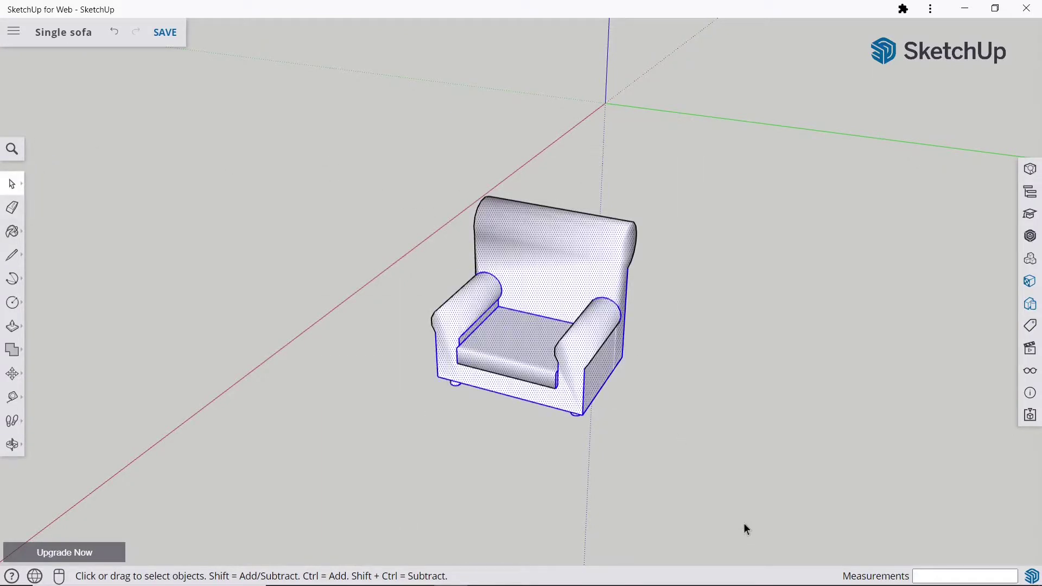
pyautogui.click(1029, 280)
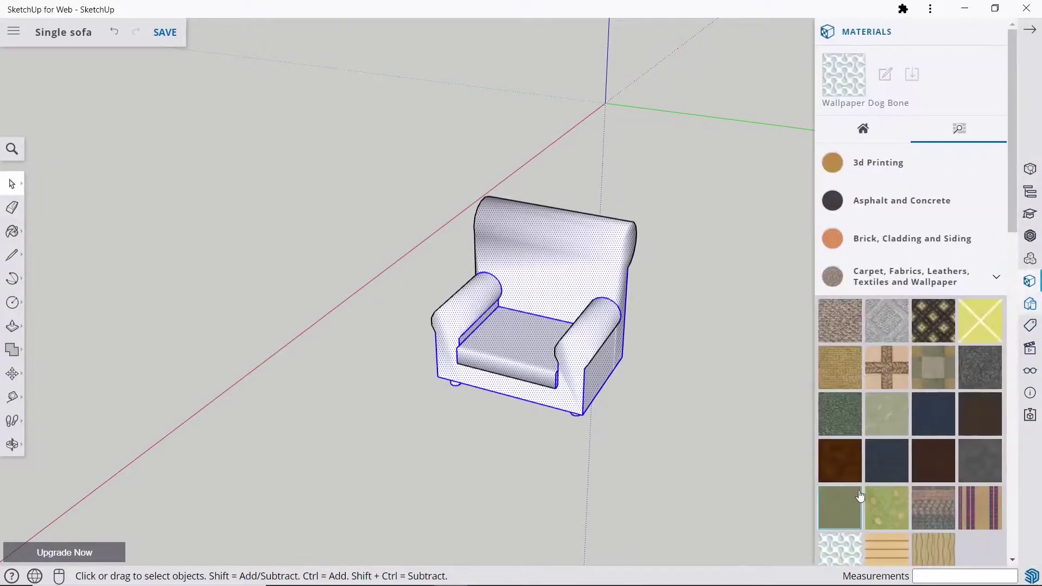
pyautogui.scroll(-5, 855, 301)
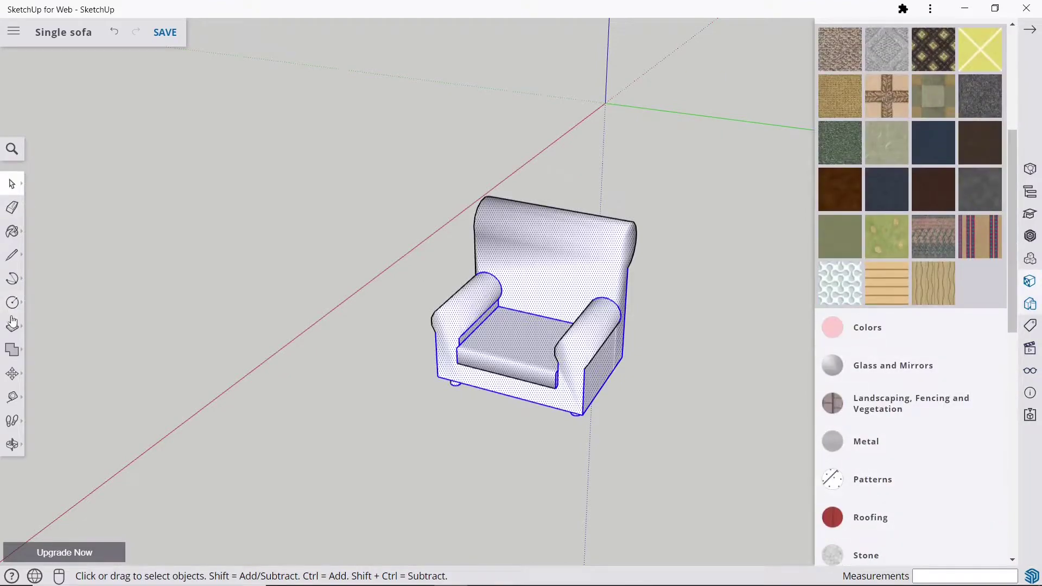
pyautogui.click(12, 231)
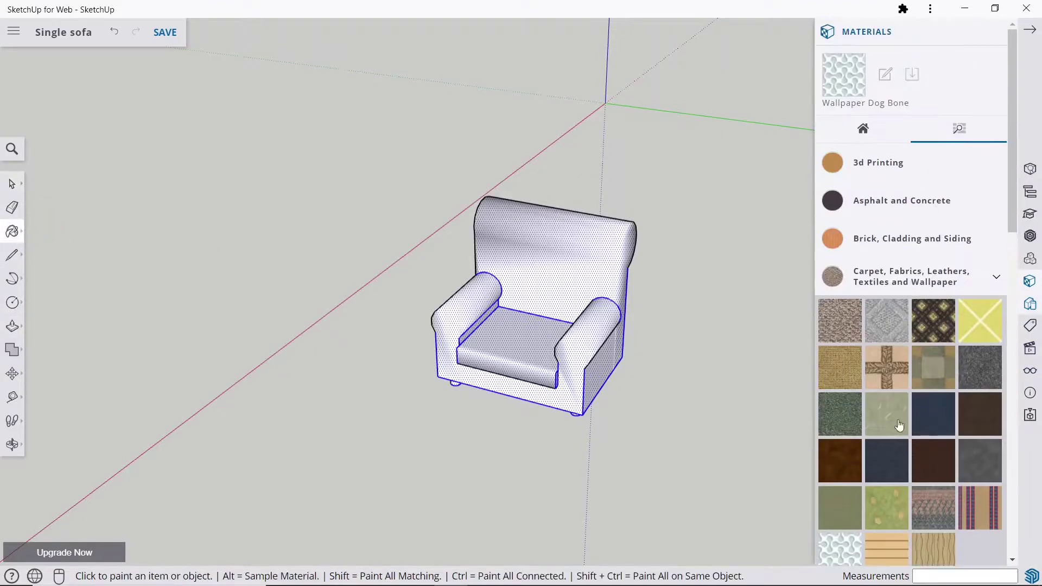
pyautogui.scroll(-2, 846, 326)
pyautogui.scroll(-3, 838, 347)
pyautogui.click(839, 347)
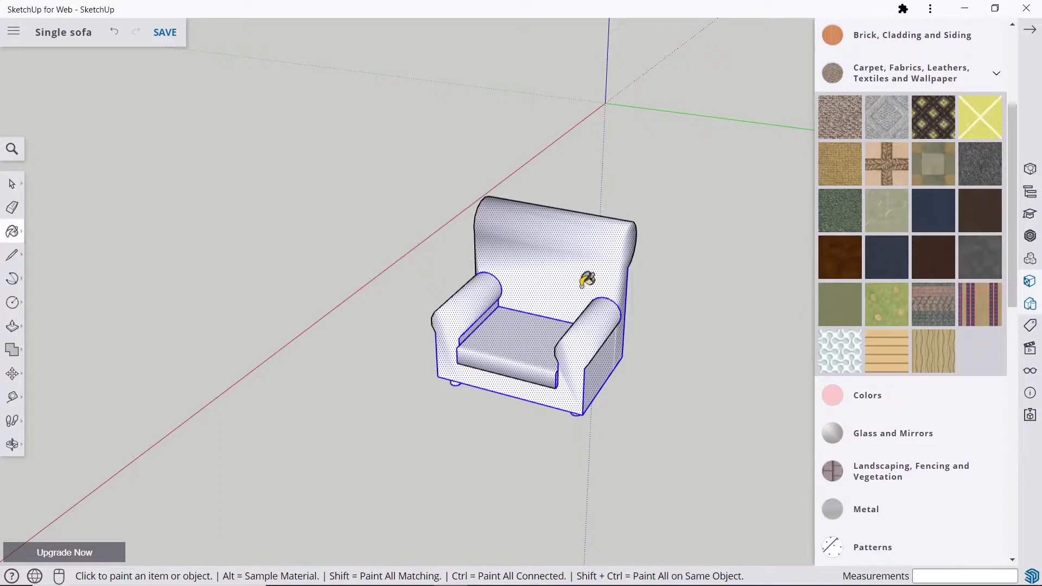
pyautogui.click(819, 324)
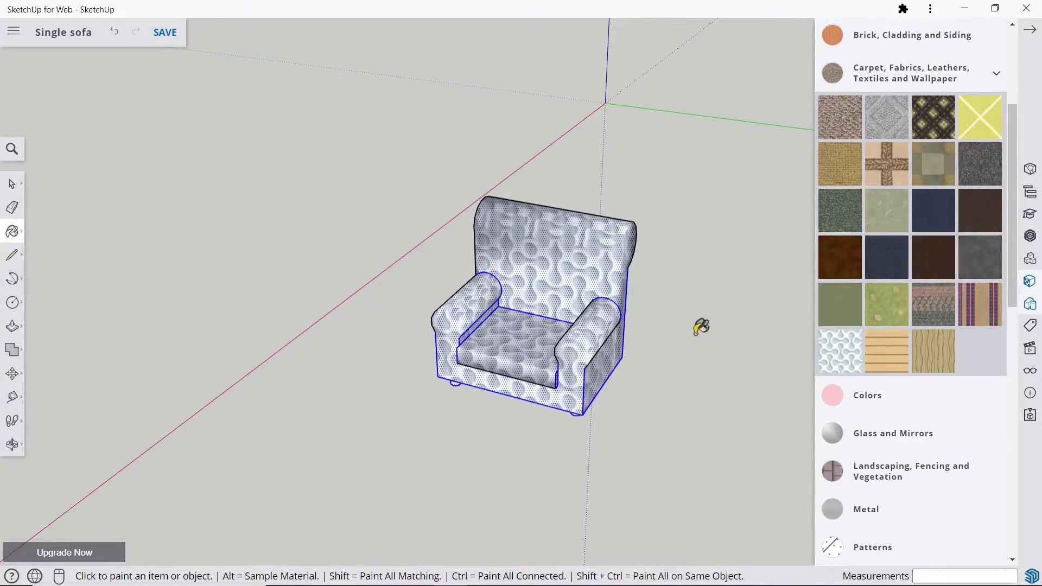
pyautogui.click(12, 183)
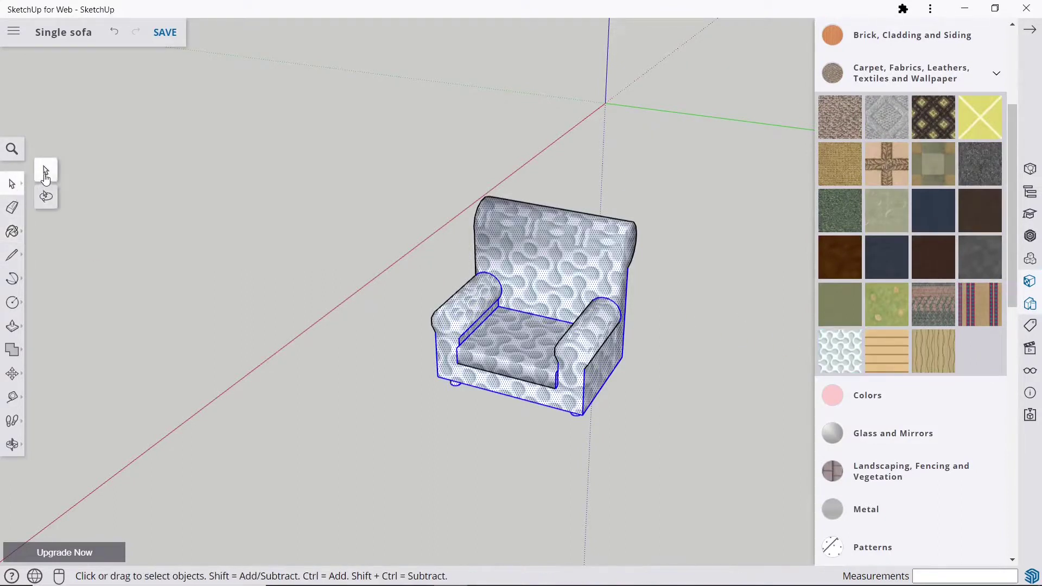
pyautogui.click(1027, 32)
pyautogui.click(749, 198)
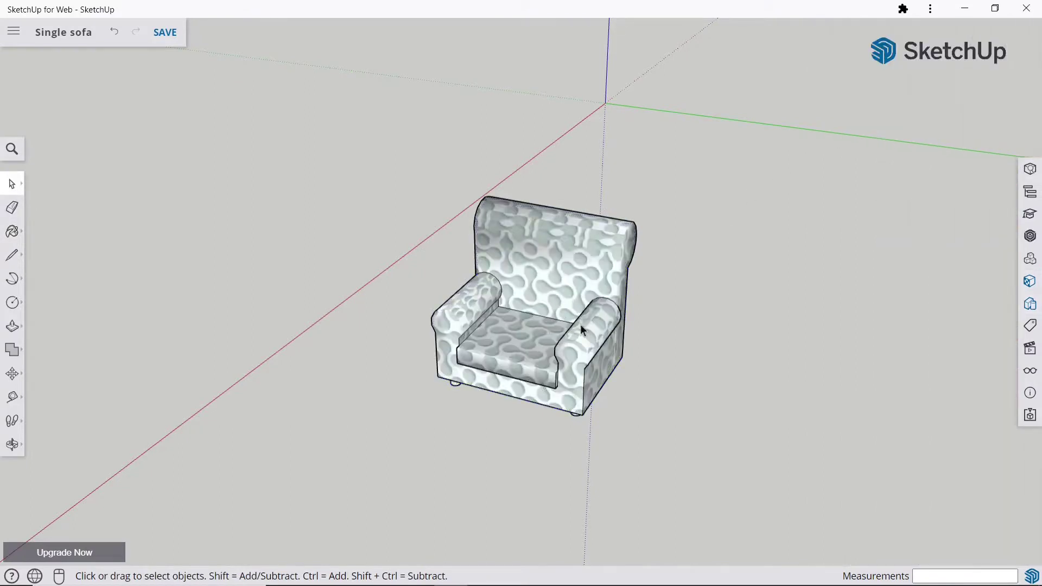
pyautogui.moveTo(581, 245); pyautogui.dragTo(577, 217, button='middle')
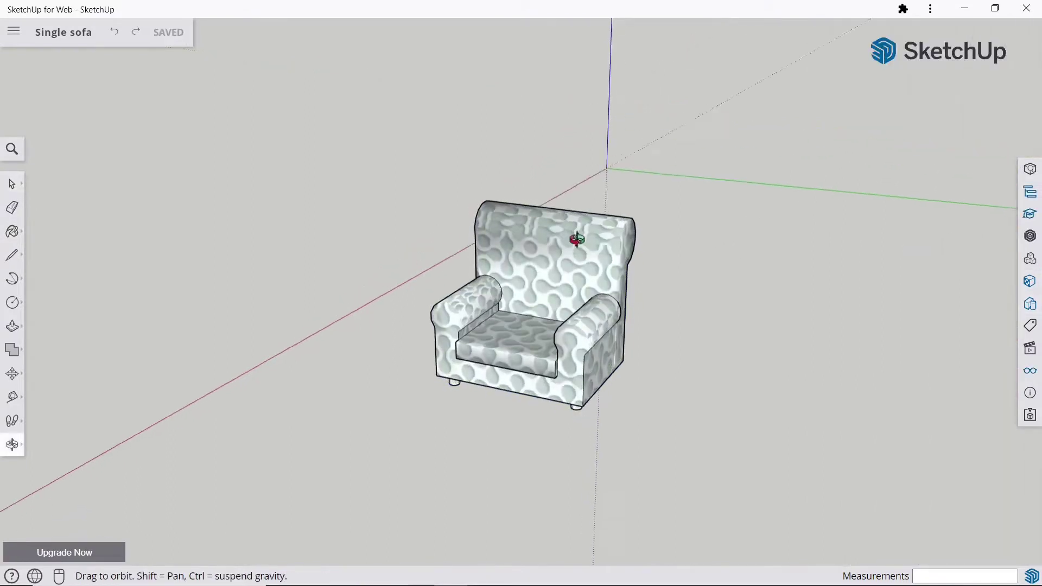
pyautogui.scroll(3, 549, 265)
pyautogui.scroll(2, 549, 265)
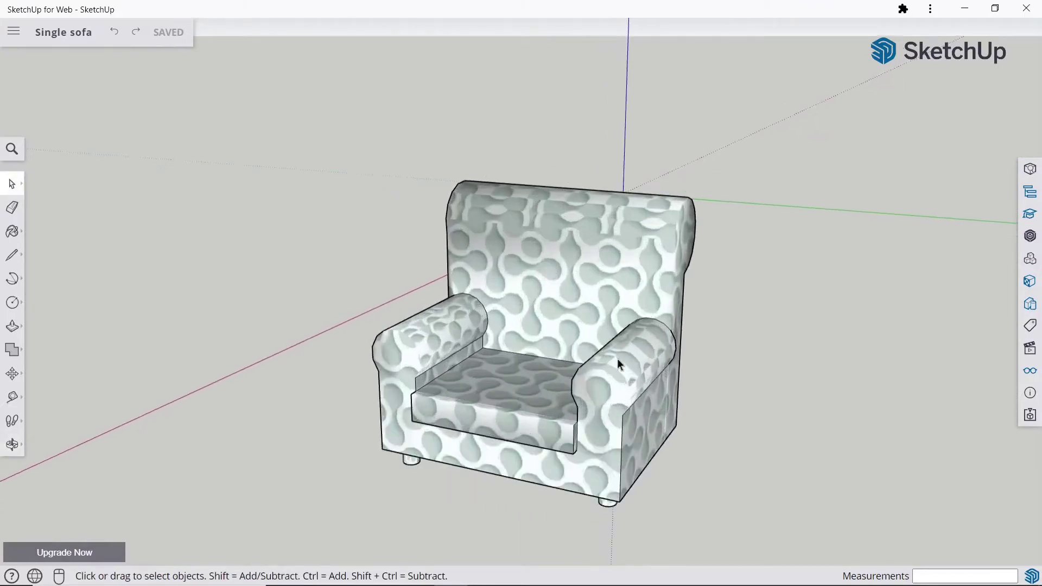
pyautogui.scroll(1, 624, 366)
pyautogui.moveTo(634, 378)
pyautogui.mouseDown(button='middle')
pyautogui.moveTo(498, 368)
pyautogui.moveTo(373, 379)
pyautogui.mouseUp(button='middle')
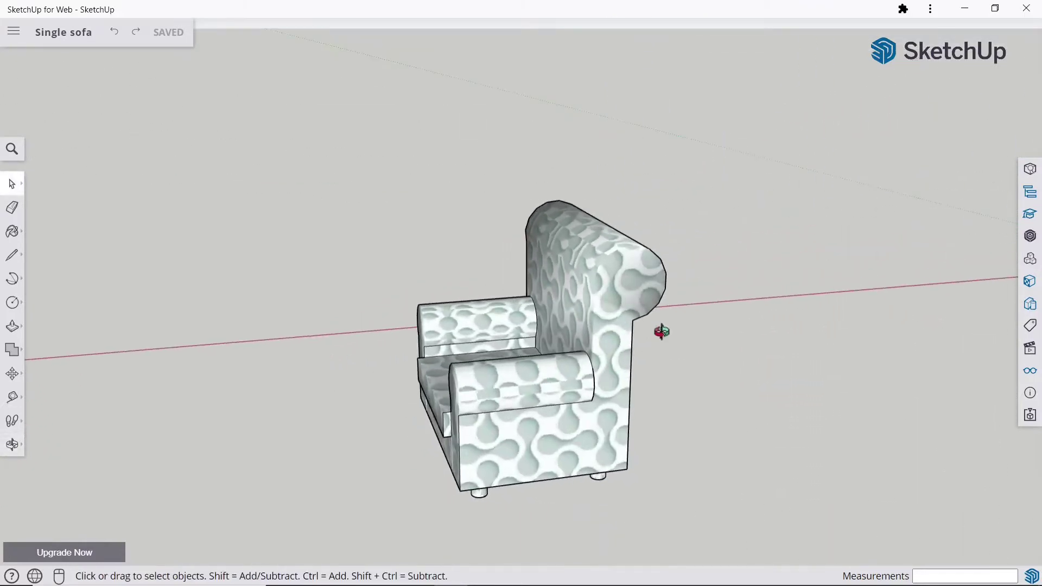
pyautogui.moveTo(660, 332); pyautogui.dragTo(186, 326, button='middle')
pyautogui.moveTo(668, 333)
pyautogui.mouseDown(button='middle')
pyautogui.moveTo(426, 319)
pyautogui.moveTo(545, 345)
pyautogui.moveTo(591, 324)
pyautogui.moveTo(128, 325)
pyautogui.mouseUp(button='middle')
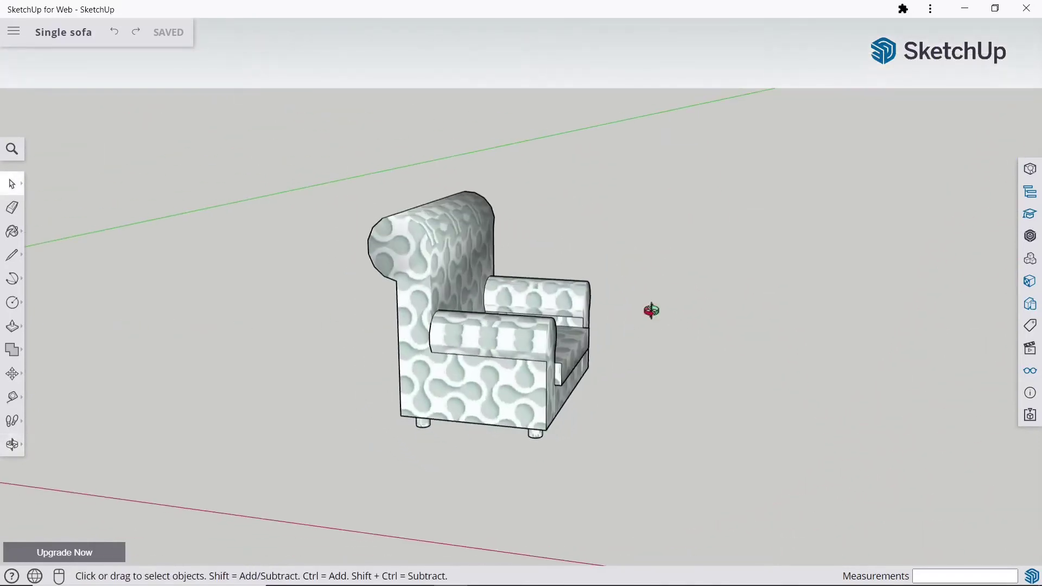
pyautogui.moveTo(653, 309); pyautogui.dragTo(253, 332, button='middle')
pyautogui.moveTo(724, 313)
pyautogui.mouseDown(button='middle')
pyautogui.moveTo(476, 365)
pyautogui.moveTo(480, 345)
pyautogui.mouseUp(button='middle')
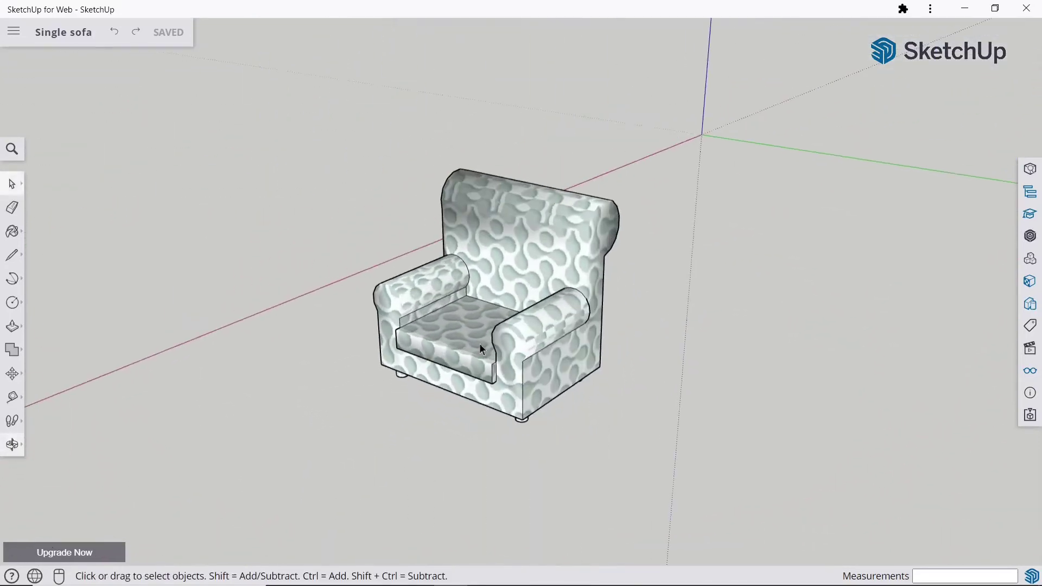